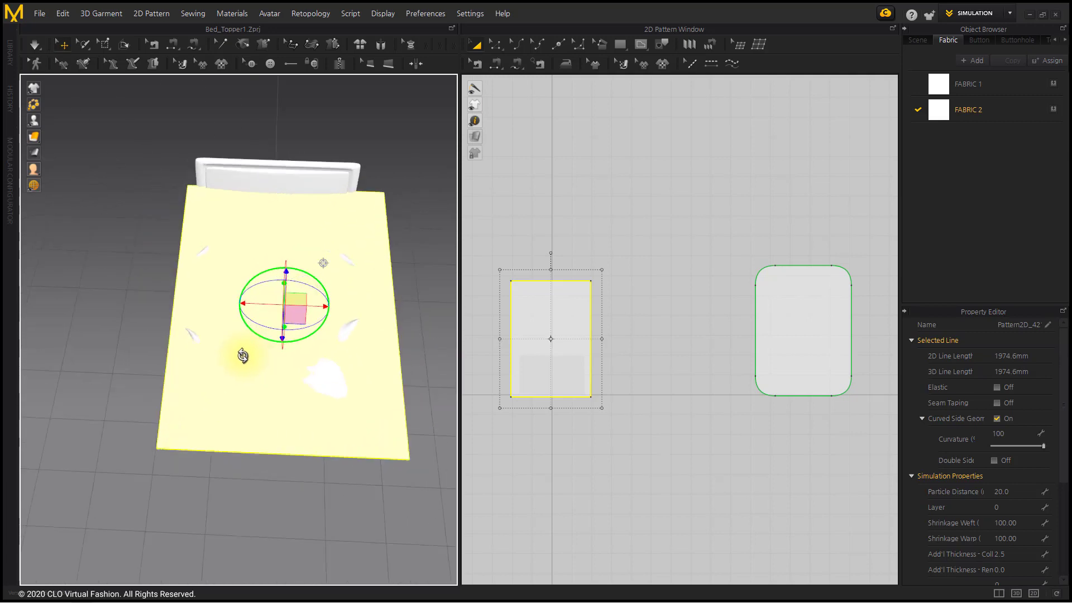
- Show the garment with a translucent surface in the 3D view and look straight down on the bed
mouse_move(31, 138)
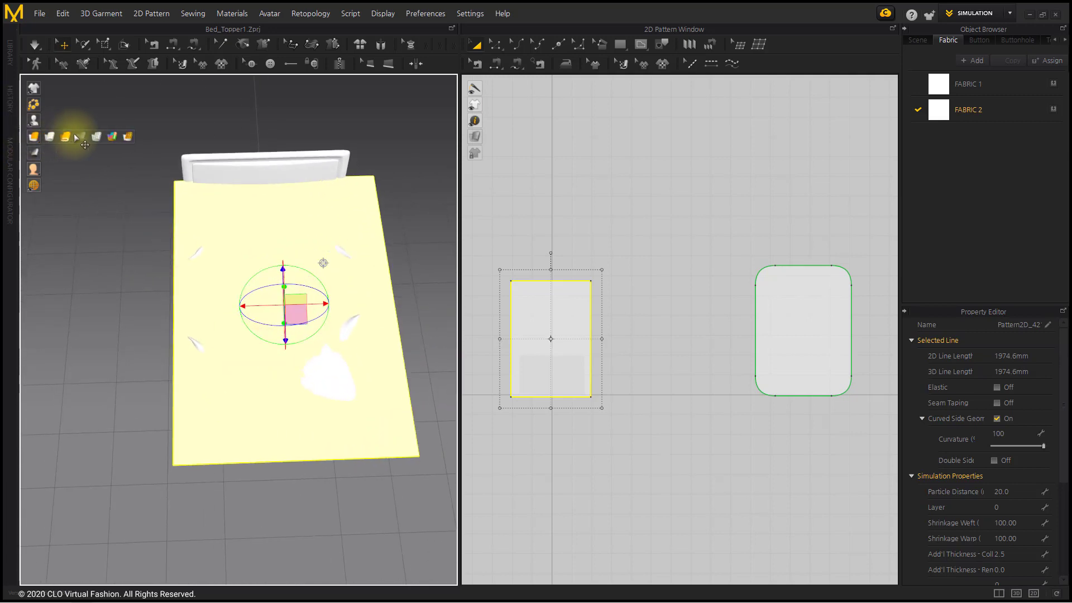
click(80, 138)
right_drag(358, 240, 282, 282)
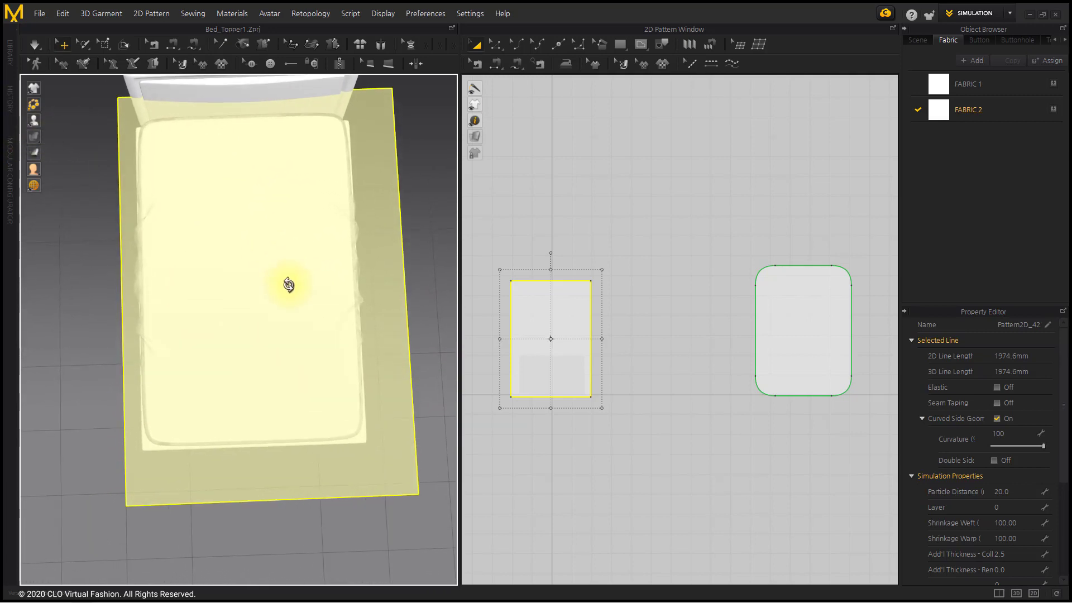
middle_drag(294, 276, 294, 316)
scroll(568, 340, up, 3)
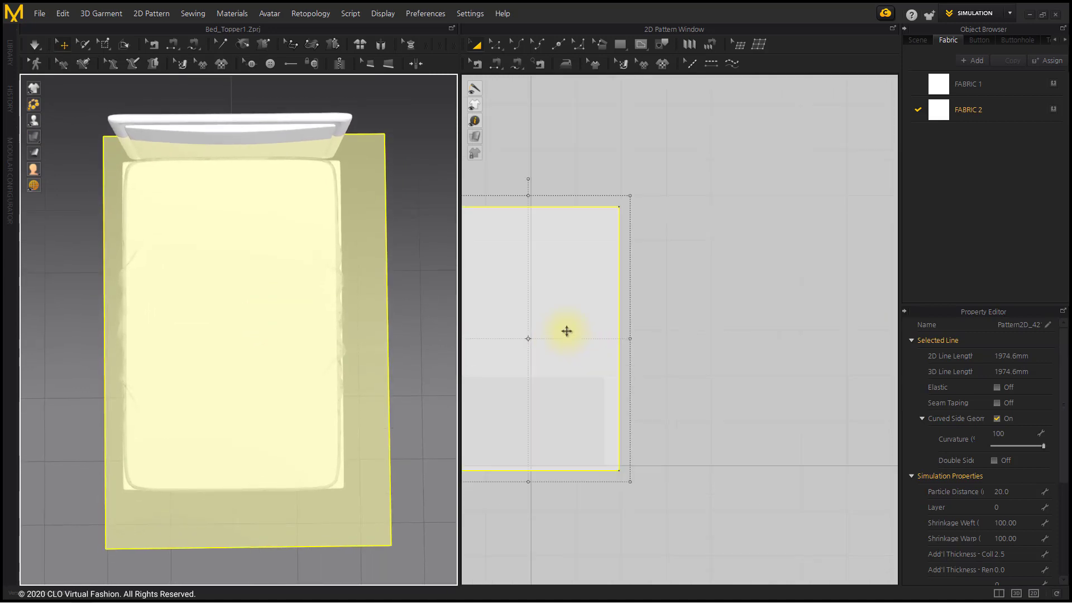
- Shrink the rectangular pattern's width and height to match the mattress, giving an outline length of about 1573.8 mm
middle_drag(568, 331, 679, 334)
drag(737, 200, 725, 211)
drag(724, 353, 712, 353)
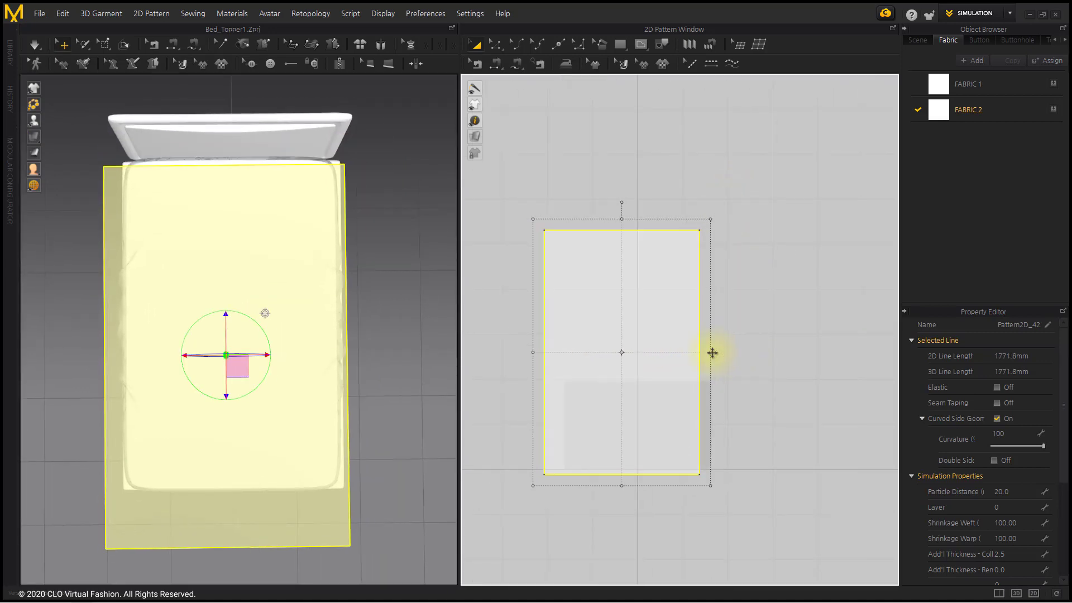
key(ctrl+z)
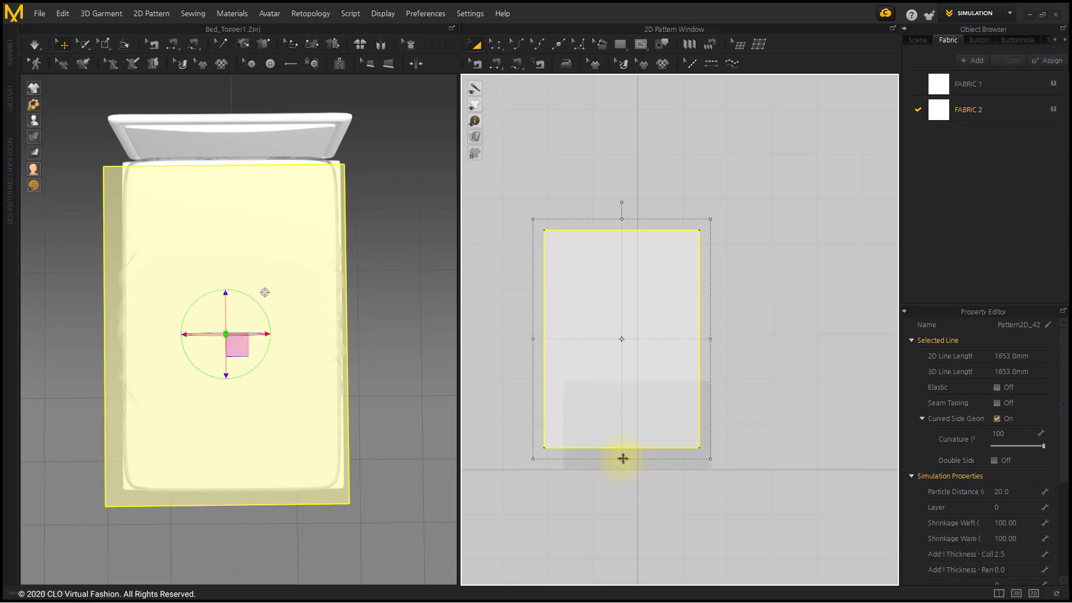
key(ctrl+z)
key(ctrl+z)
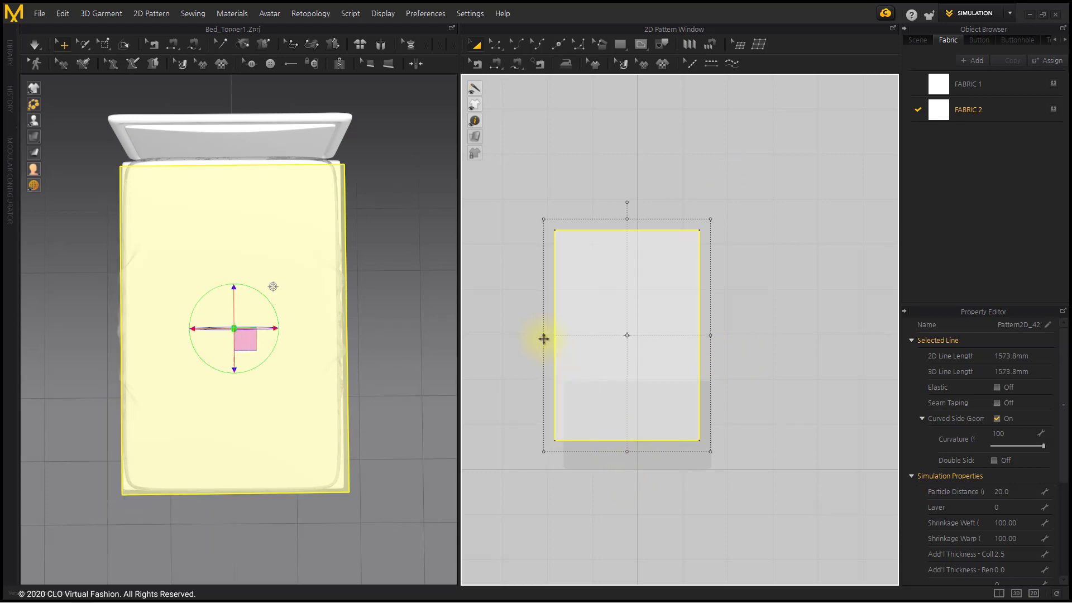
- Align the resized pattern over the mattress in 3D and deselect it
drag(244, 339, 244, 333)
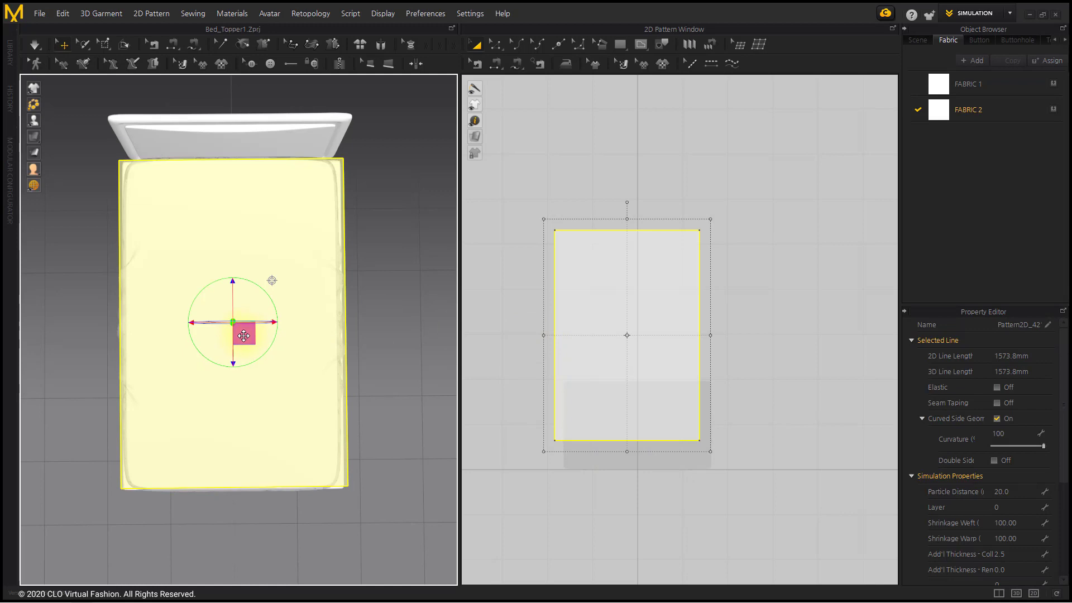
right_drag(367, 492, 383, 411)
click(627, 495)
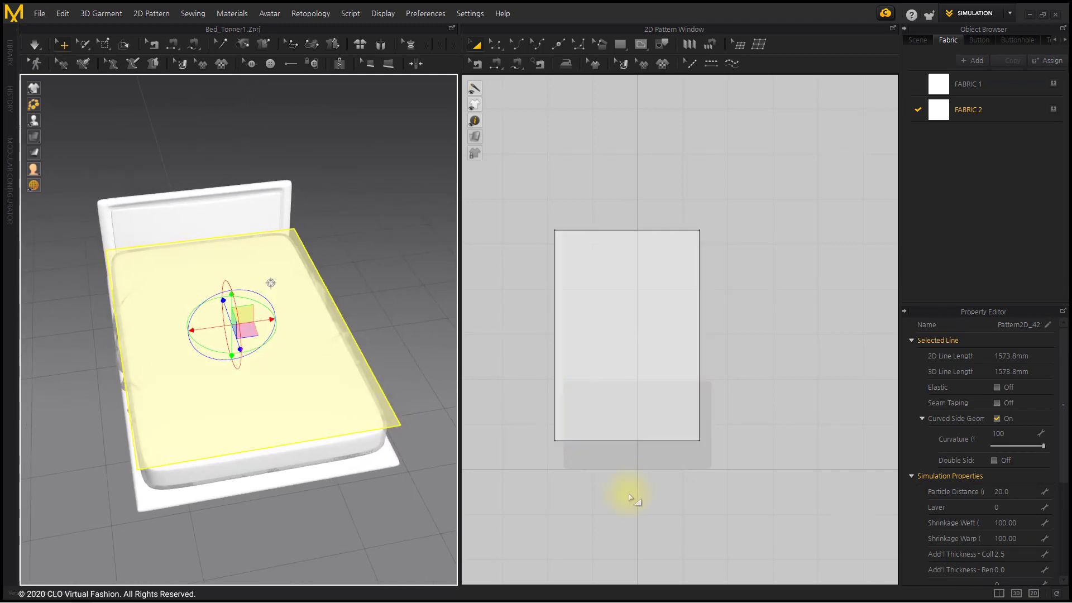
- Show only the 2D pattern view and draw an internal circle about 127.3 mm in circumference near the pattern's upper-left corner
click(1016, 590)
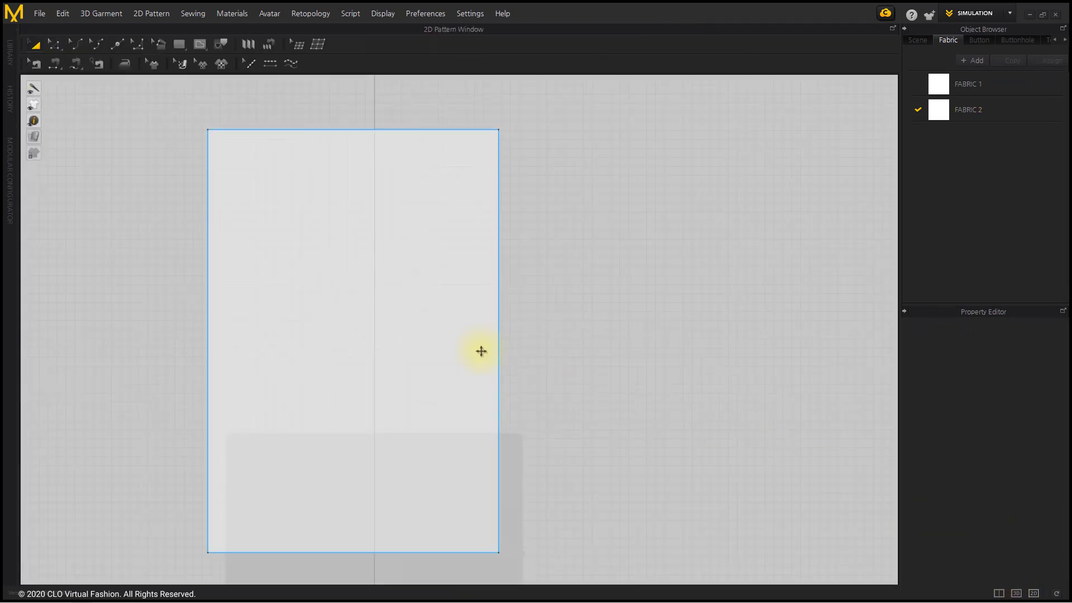
middle_drag(579, 329, 592, 343)
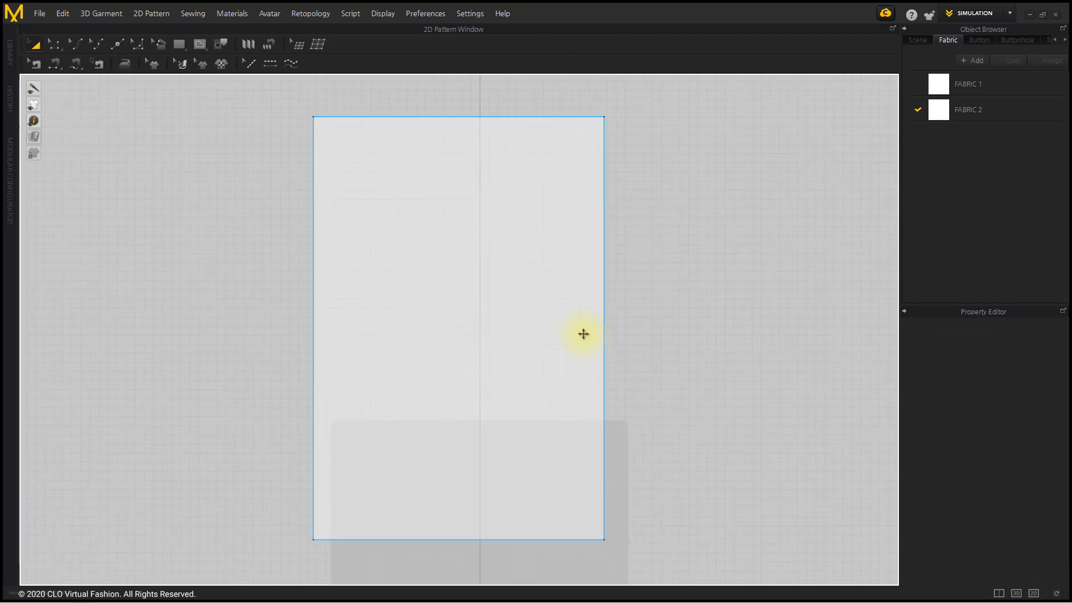
scroll(436, 256, up, 3)
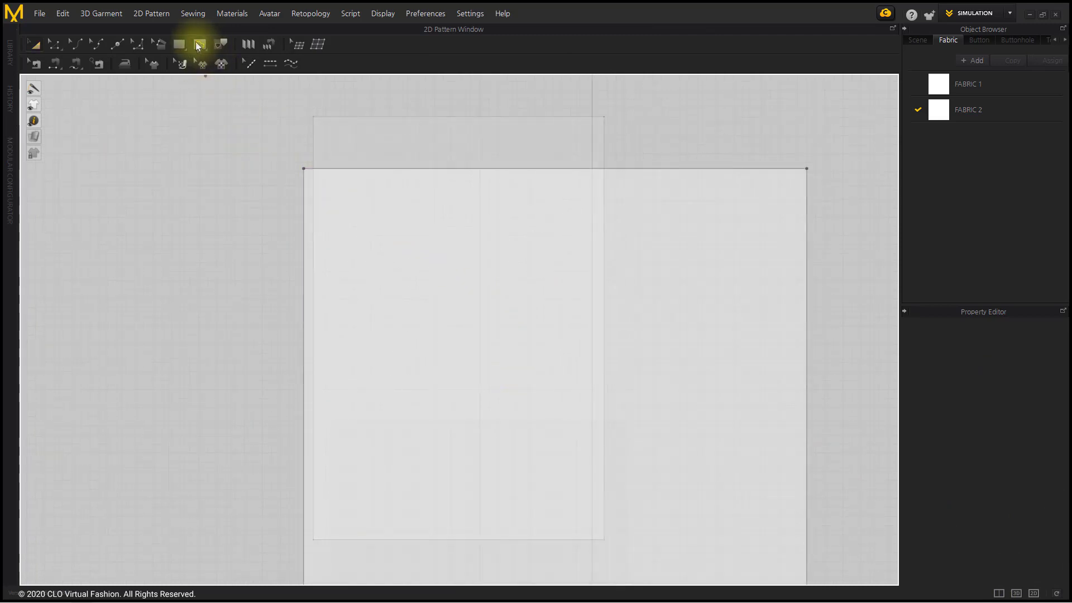
click(197, 44)
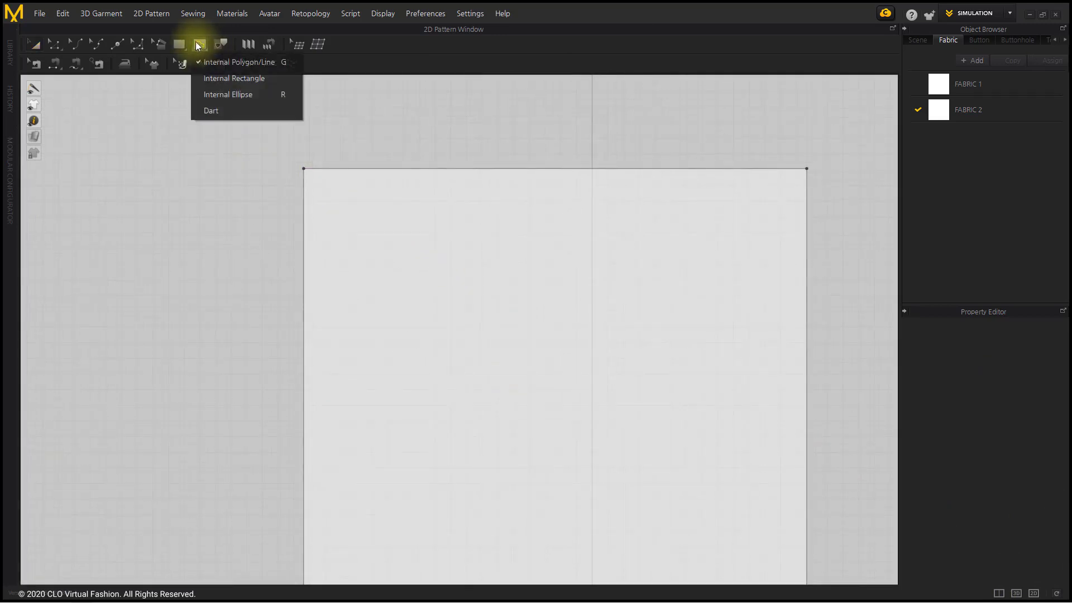
click(222, 95)
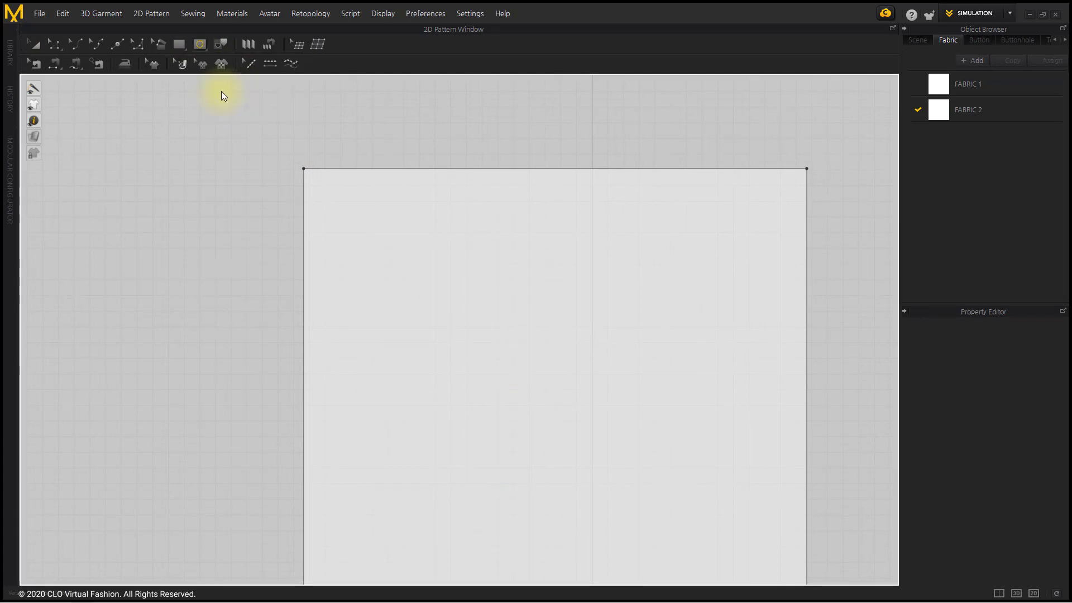
drag(339, 198, 387, 259)
- Split the internal circle into two half arcs by dividing it at its uppermost and lowermost points
click(54, 44)
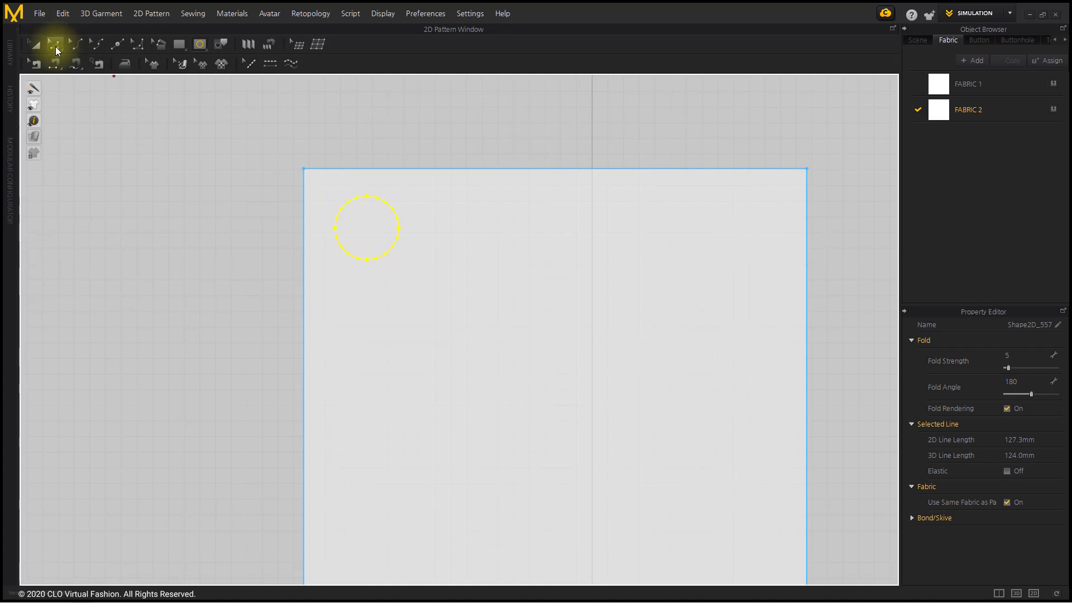
click(170, 146)
click(370, 198)
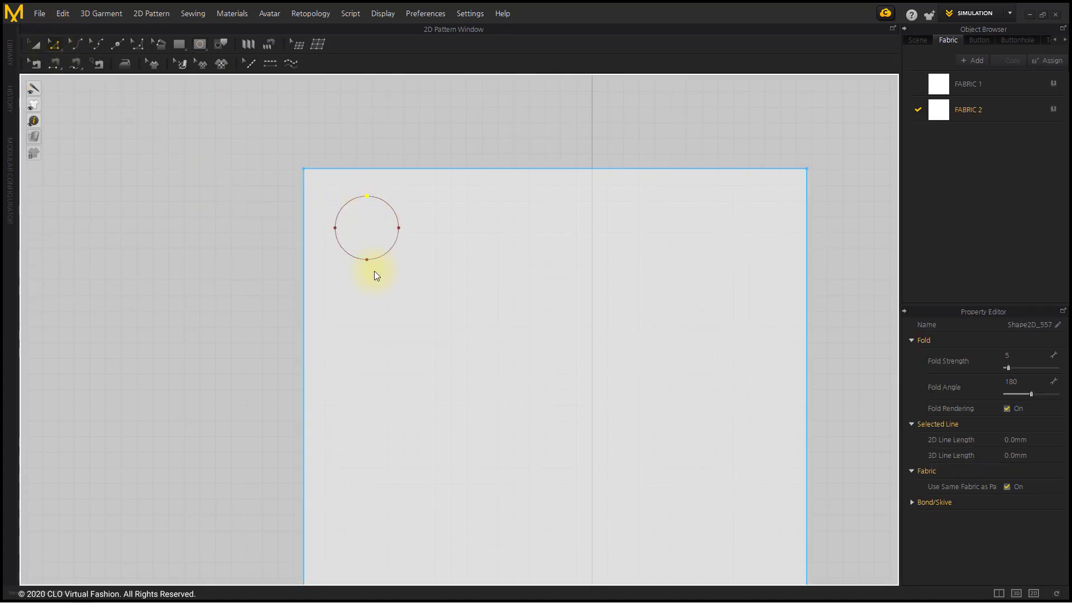
right_click(367, 261)
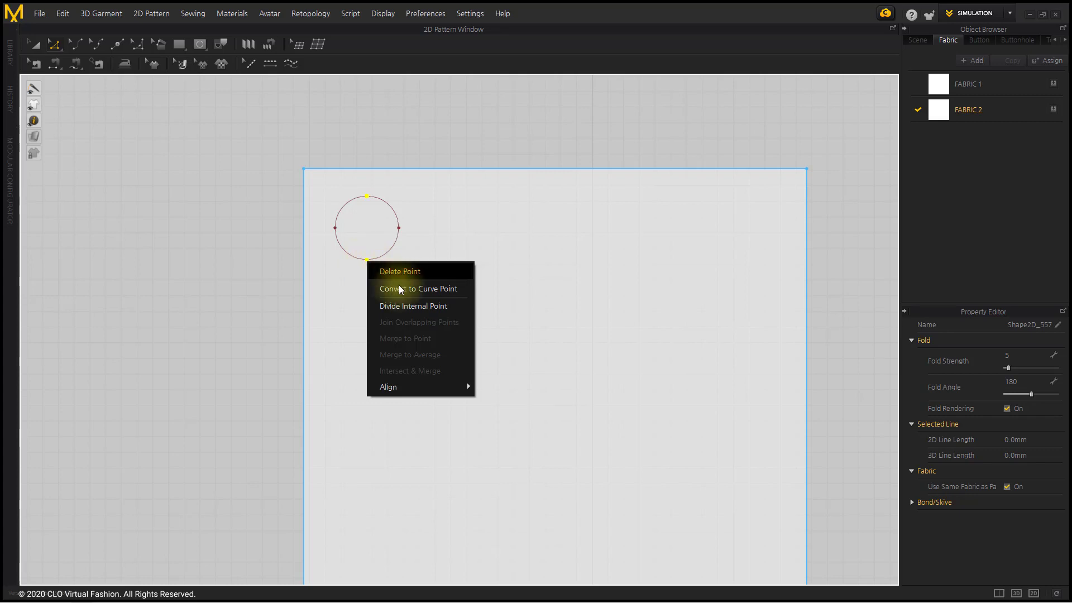
click(286, 266)
- Move the circle's right half arc straight down so it continues from the left arc's lower end as an S-curve
click(34, 44)
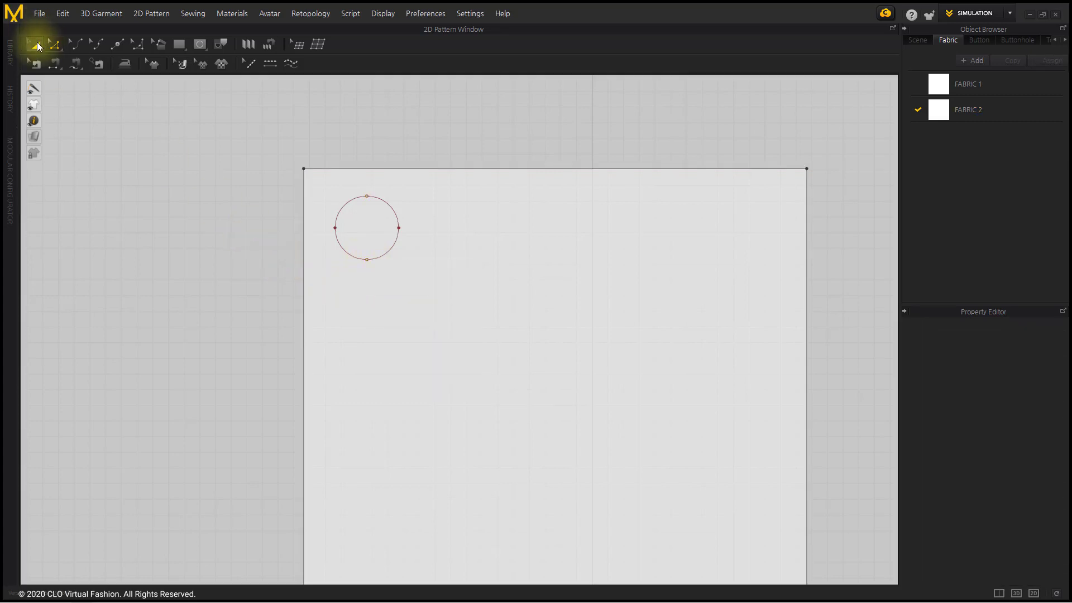
drag(384, 200, 386, 263)
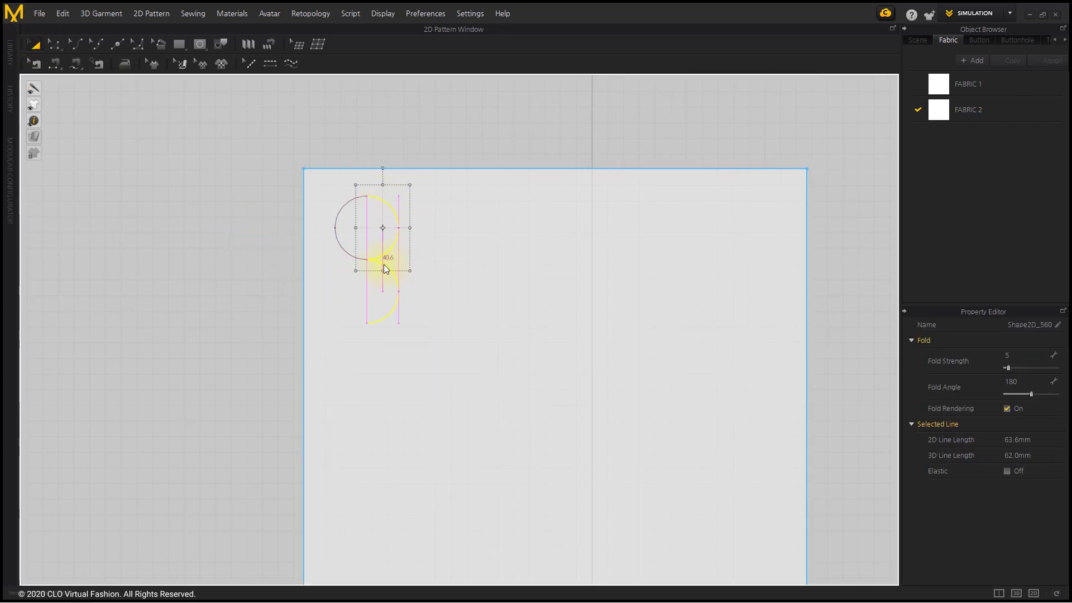
click(431, 251)
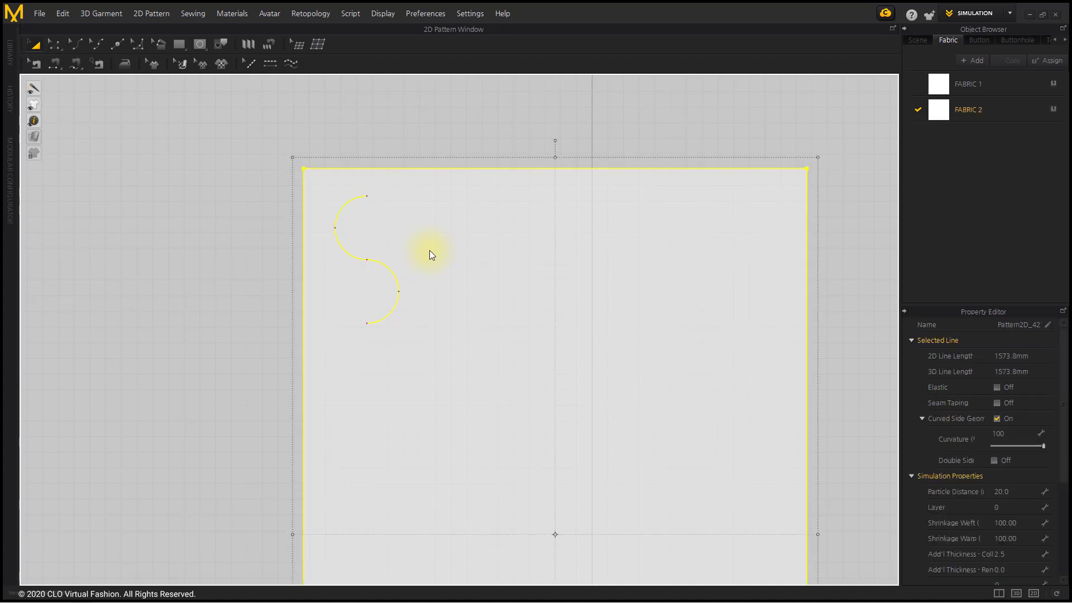
click(255, 225)
- Join the overlapping points where the two half arcs meet to make a single S-curve
click(55, 44)
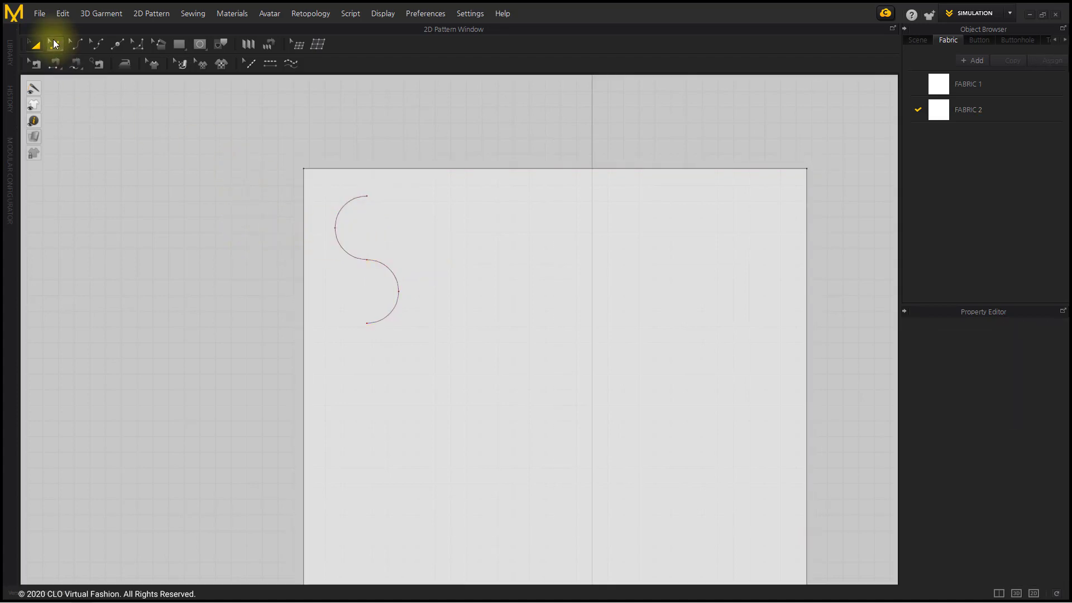
drag(351, 241, 372, 272)
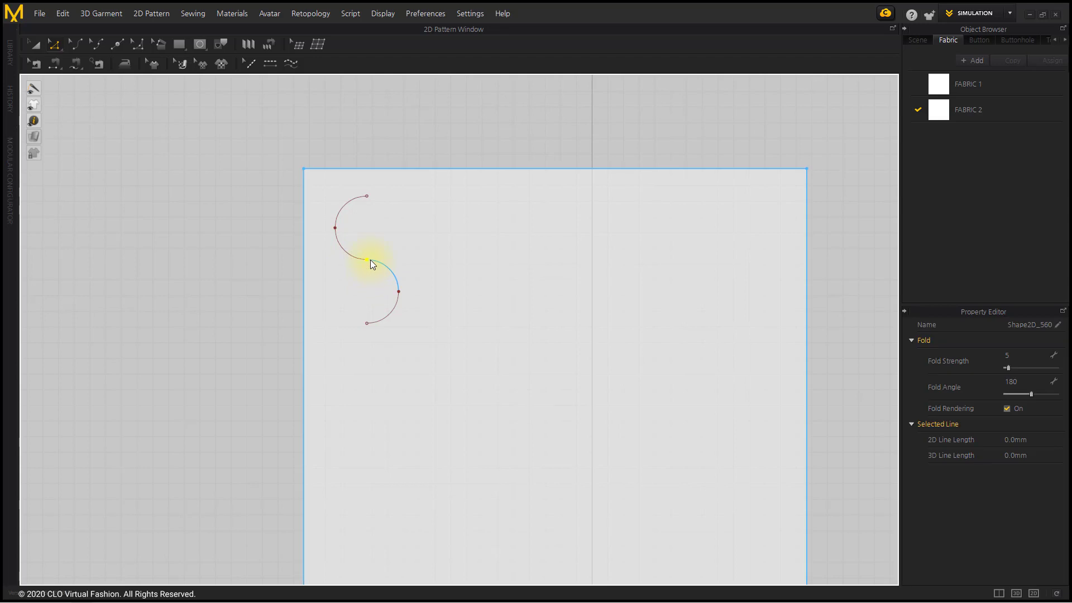
right_click(367, 259)
click(407, 323)
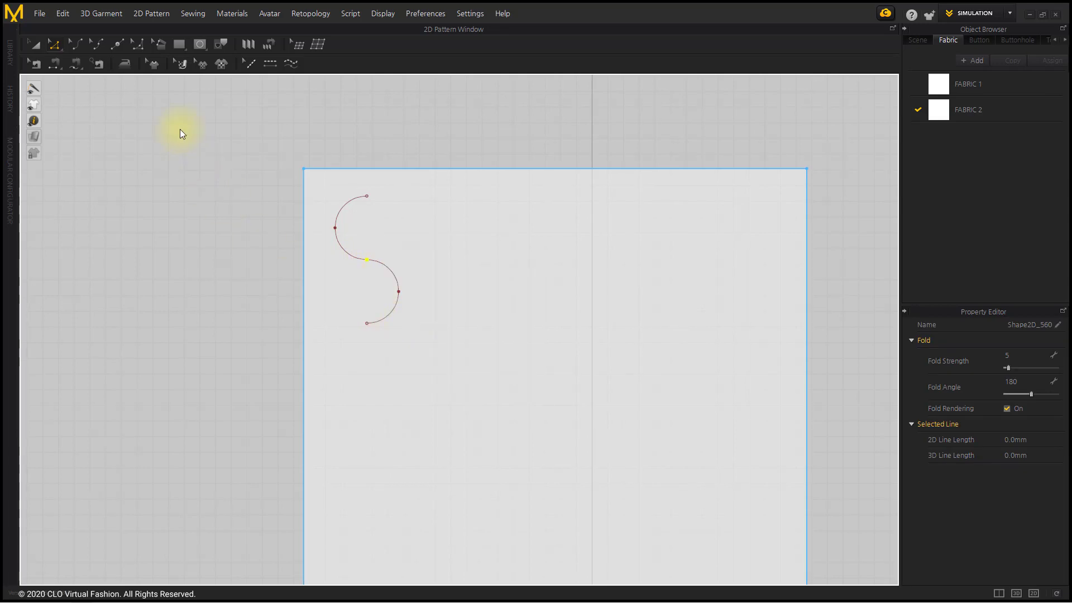
- Move the S-curve into the pattern's upper-left corner so it touches the upper and left edges
click(34, 44)
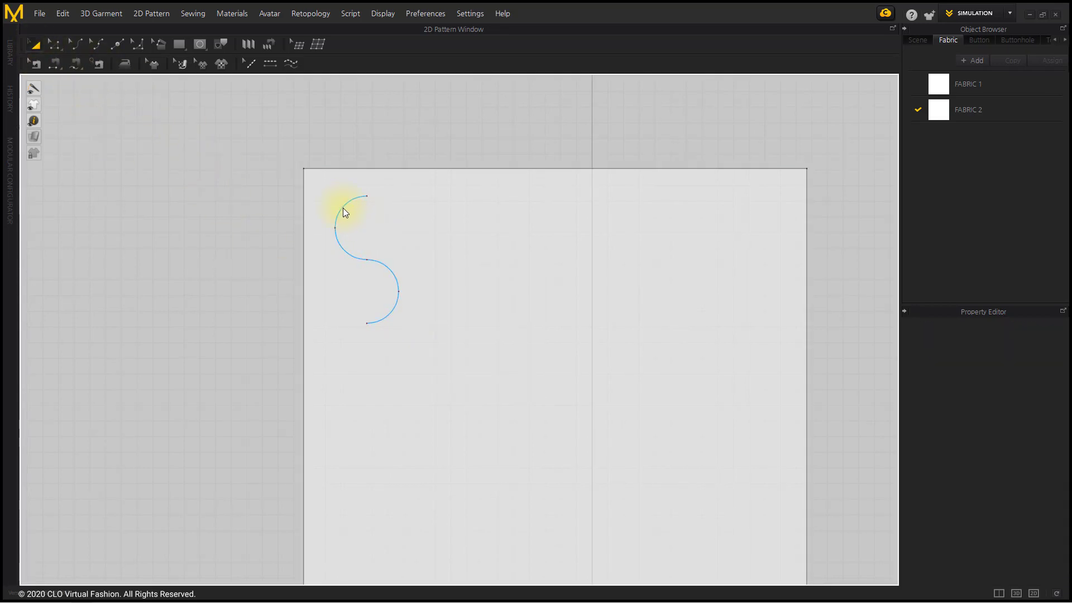
drag(343, 208, 313, 182)
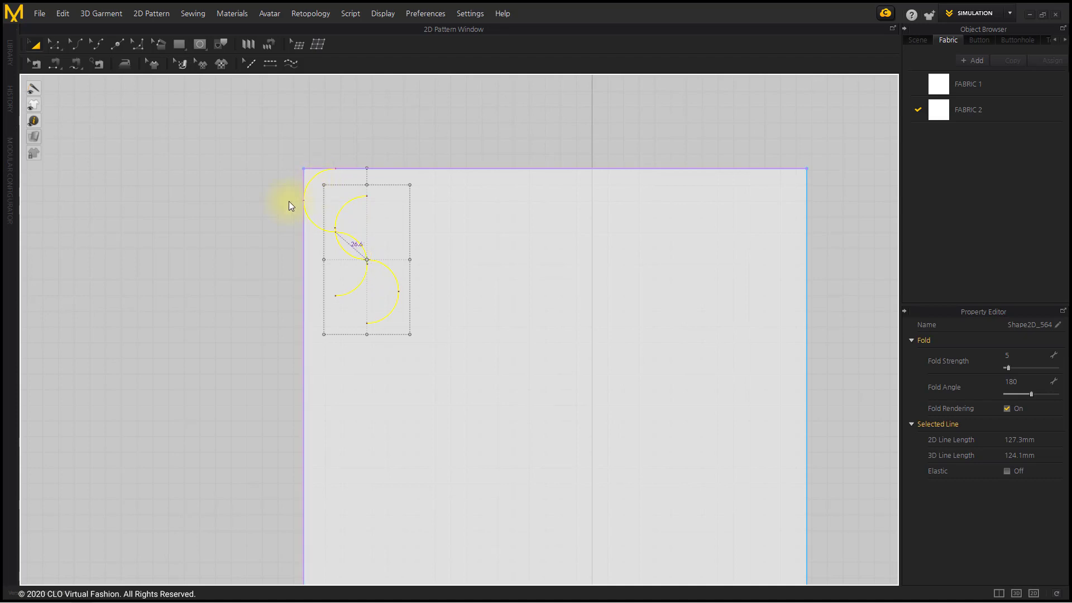
click(260, 208)
- Paste a mirrored copy of the S-curve beside the original so the two lower arcs touch
click(361, 252)
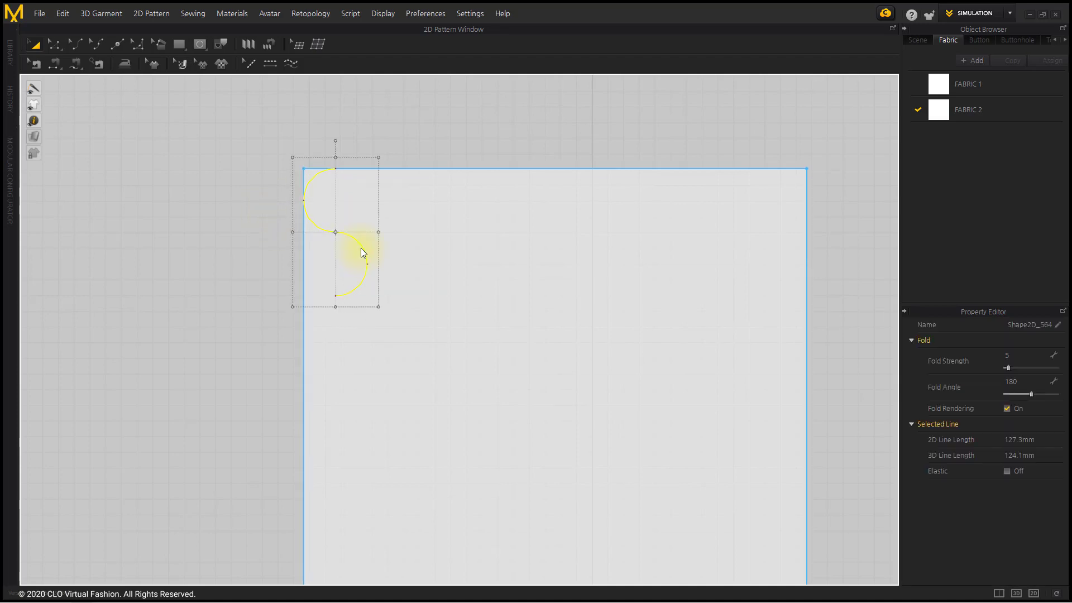
key(ctrl+c)
key(ctrl+r)
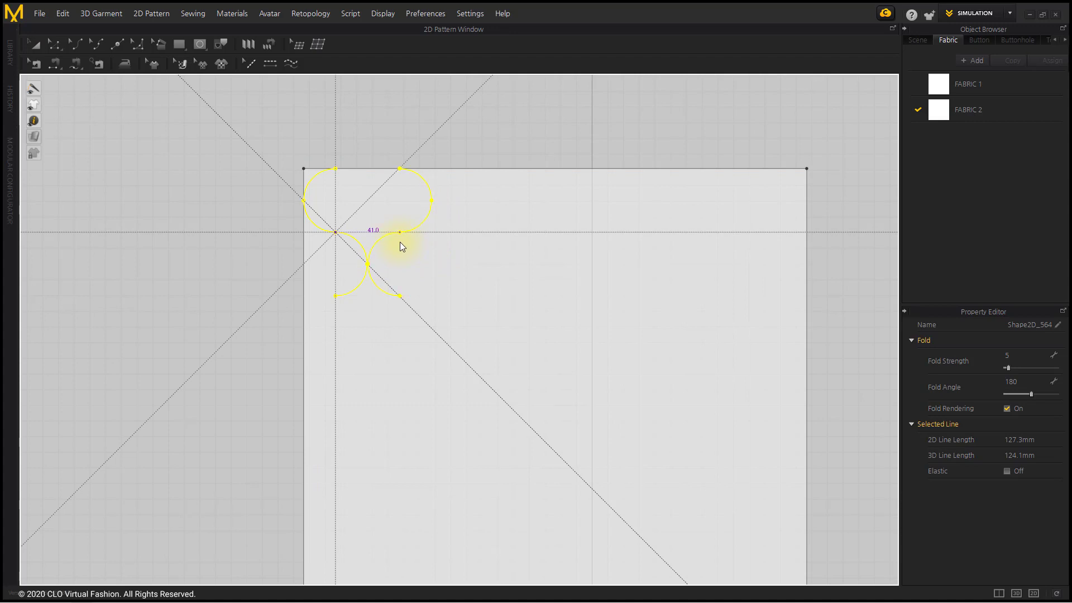
click(400, 242)
click(444, 140)
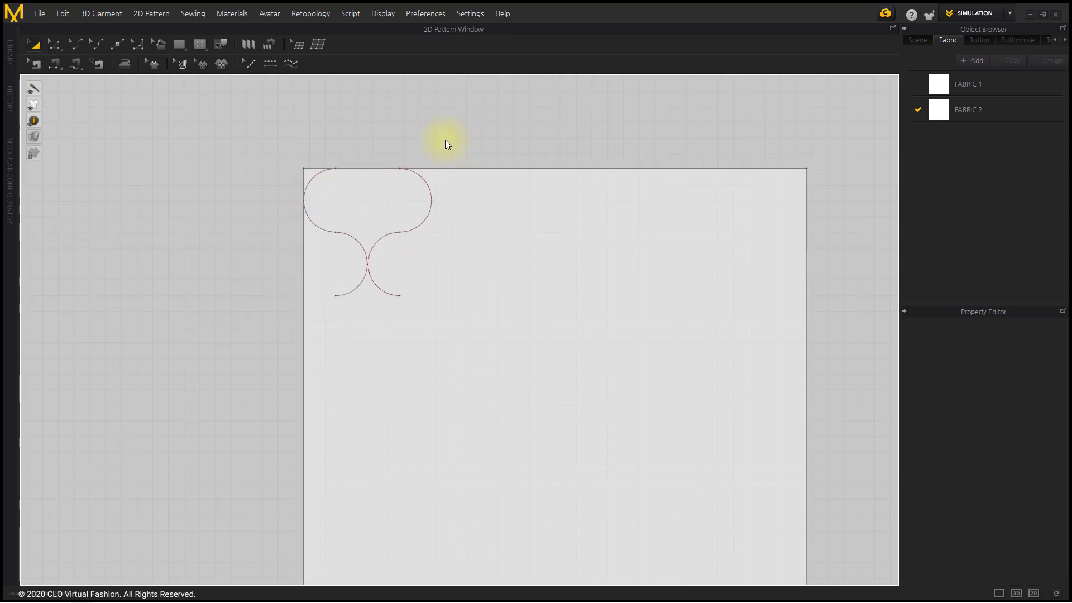
- Paste nine copies of the mirrored curve pair straight down at an 80.9 mm interval, each continuing the previous pair
scroll(196, 173, down, 2)
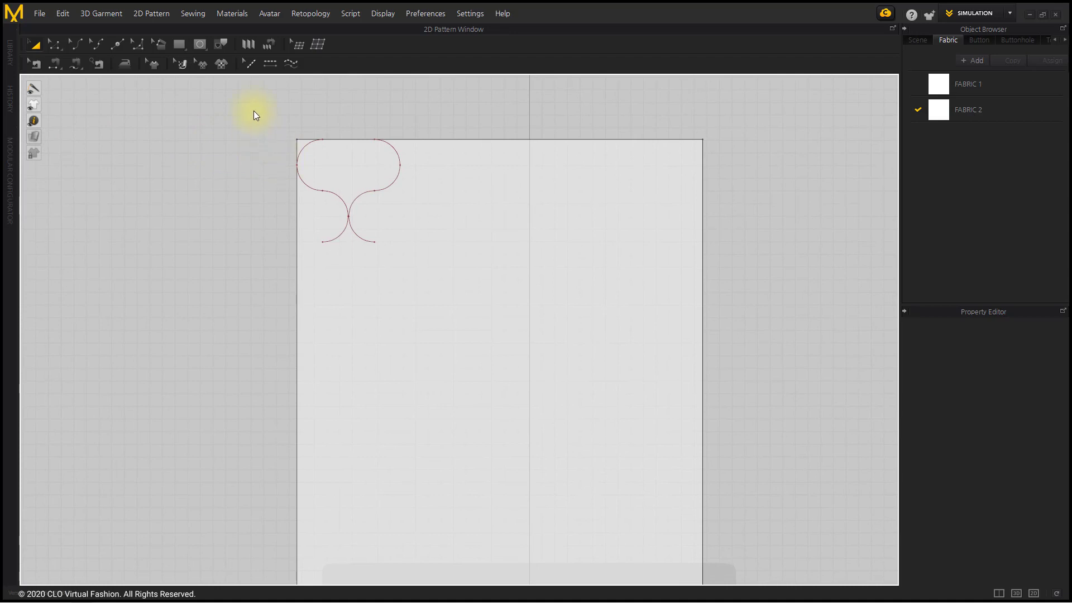
drag(254, 111, 436, 291)
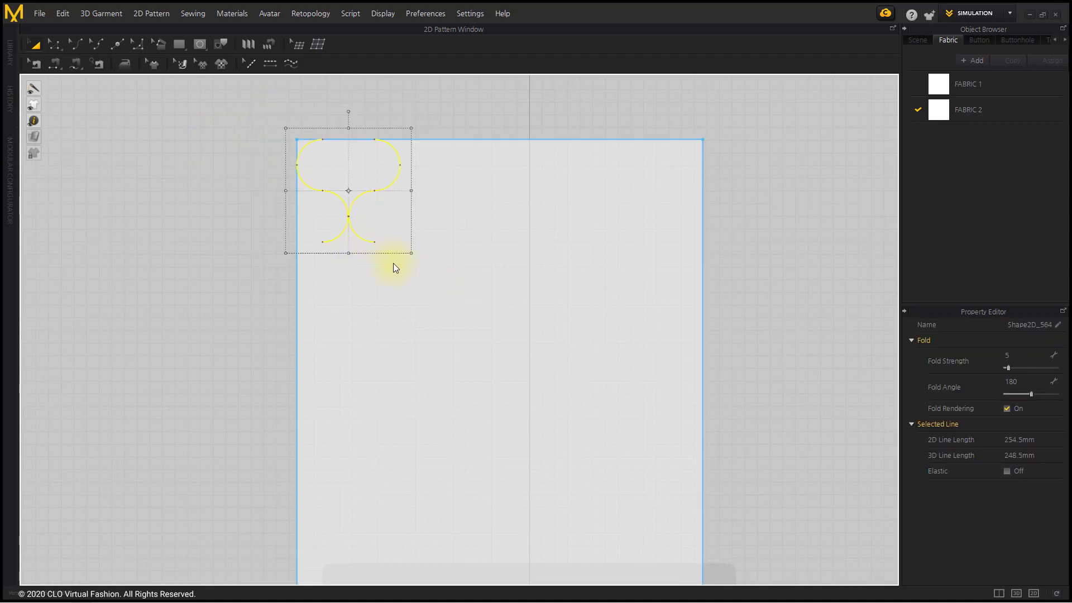
key(ctrl+c)
key(ctrl+v)
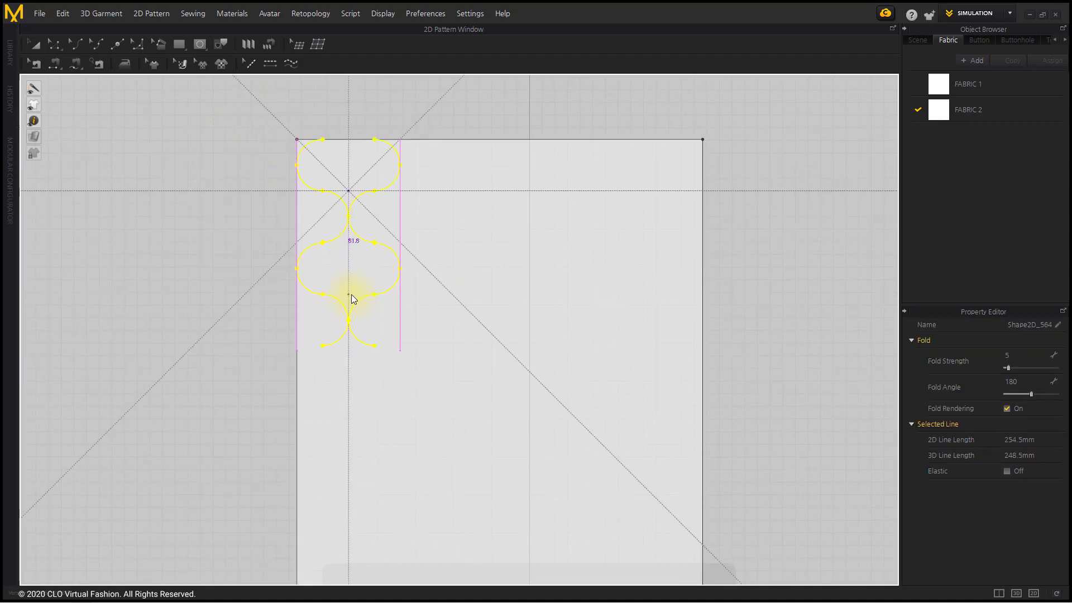
right_click(350, 294)
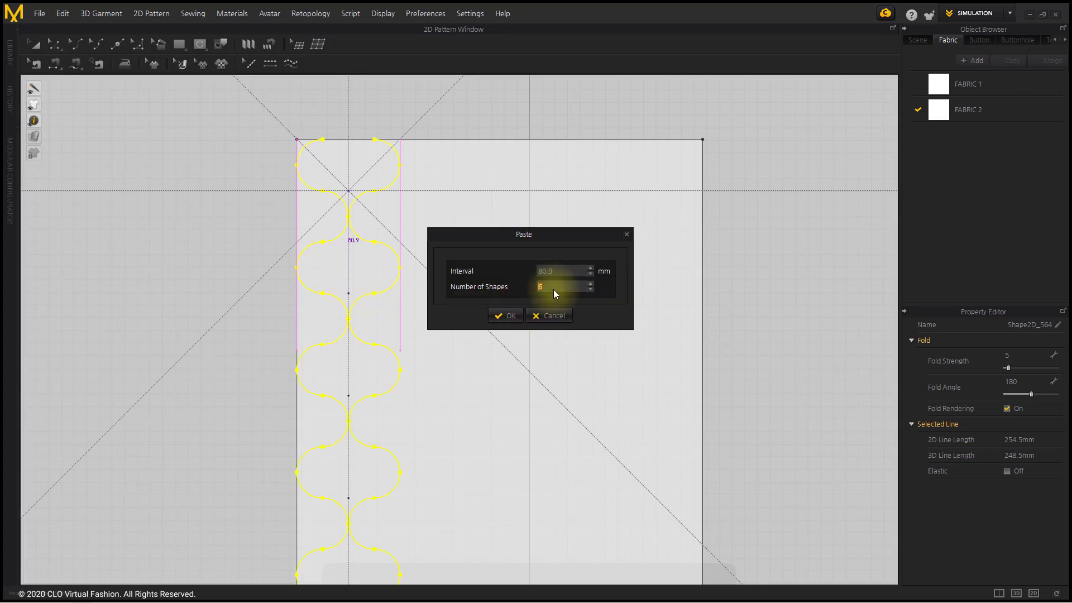
click(502, 316)
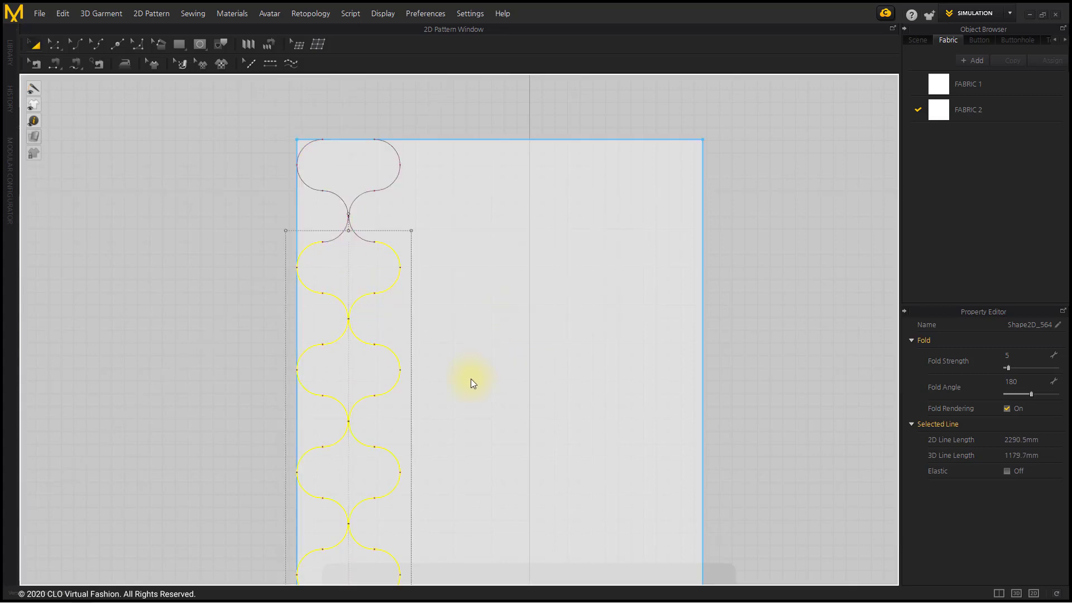
- Select all the wavy curves and scale them down proportionally to fit the pattern's height, about 1463.5 mm total line length
scroll(470, 428, down, 5)
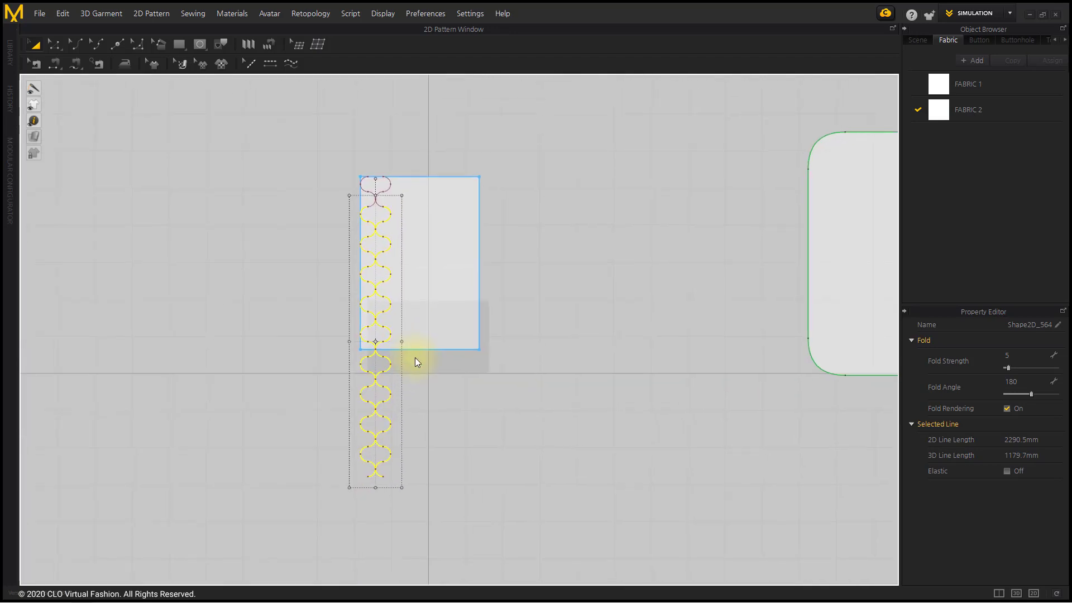
click(477, 538)
drag(368, 513, 292, 153)
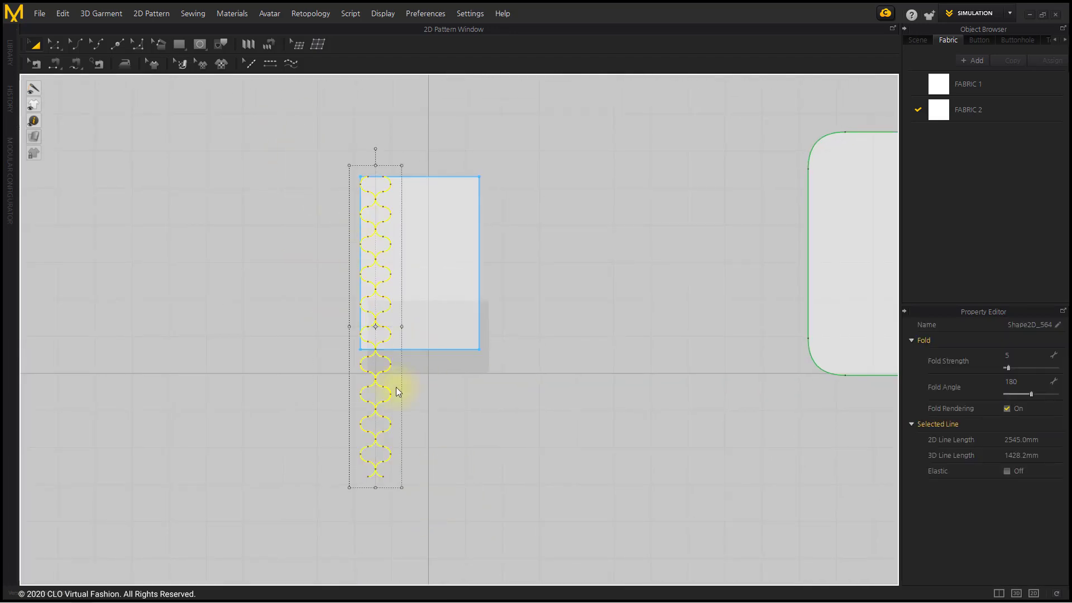
drag(400, 488, 388, 444)
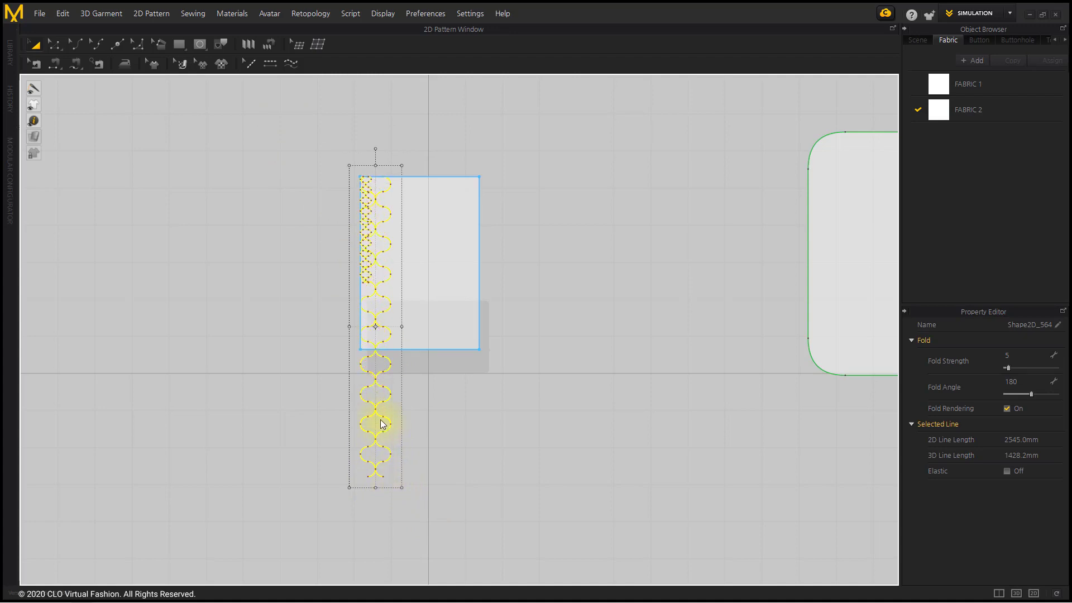
drag(388, 425, 388, 420)
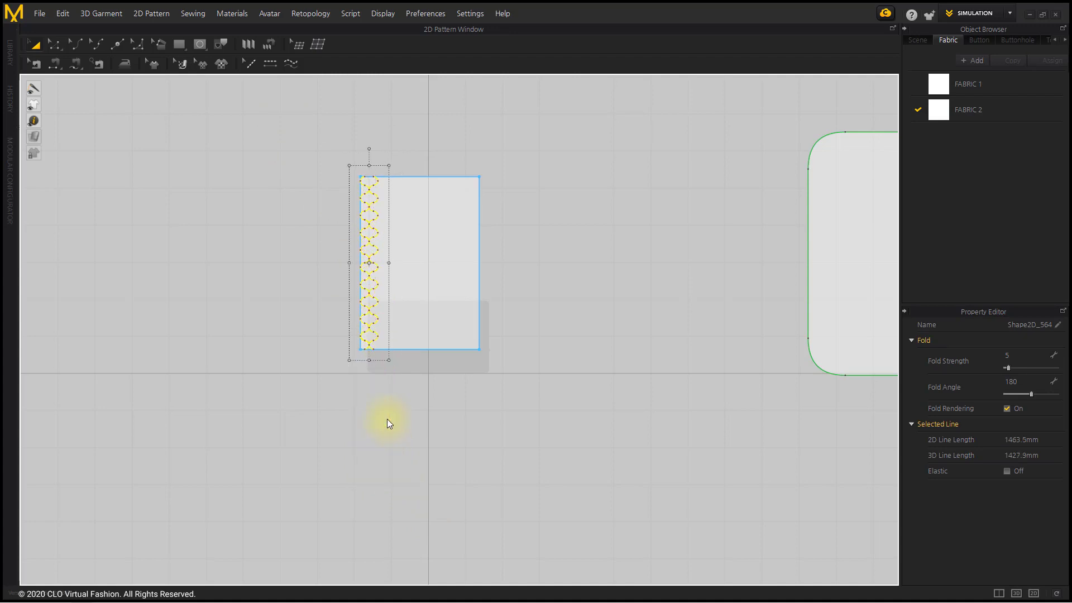
- Join the overlapping end points at every spot where the stacked wavy curve segments meet, down the whole column
scroll(373, 357, up, 4)
middle_drag(378, 235, 366, 407)
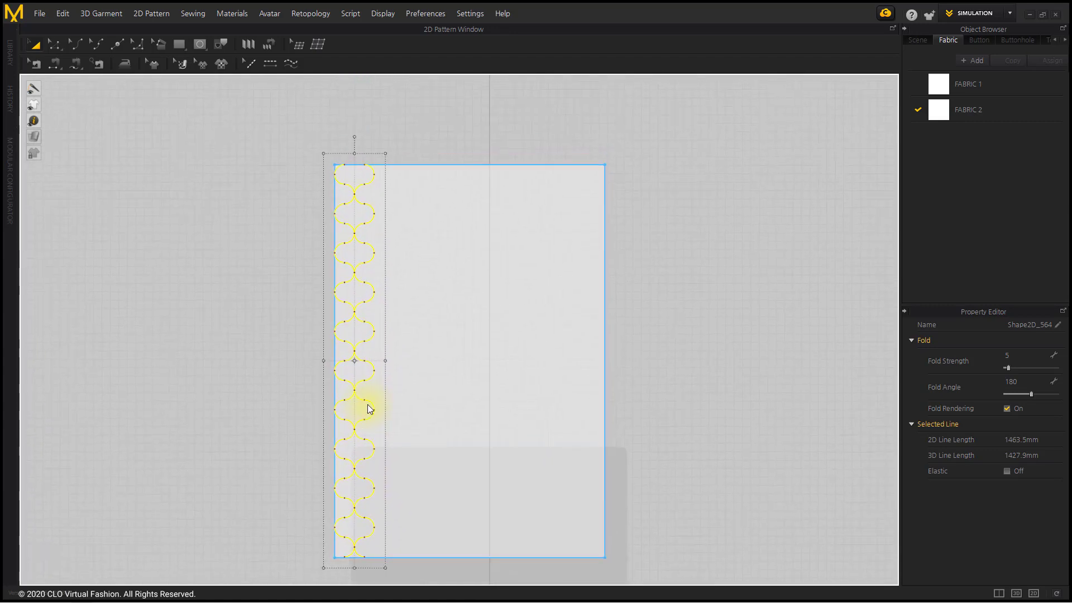
scroll(351, 199, up, 1)
click(54, 44)
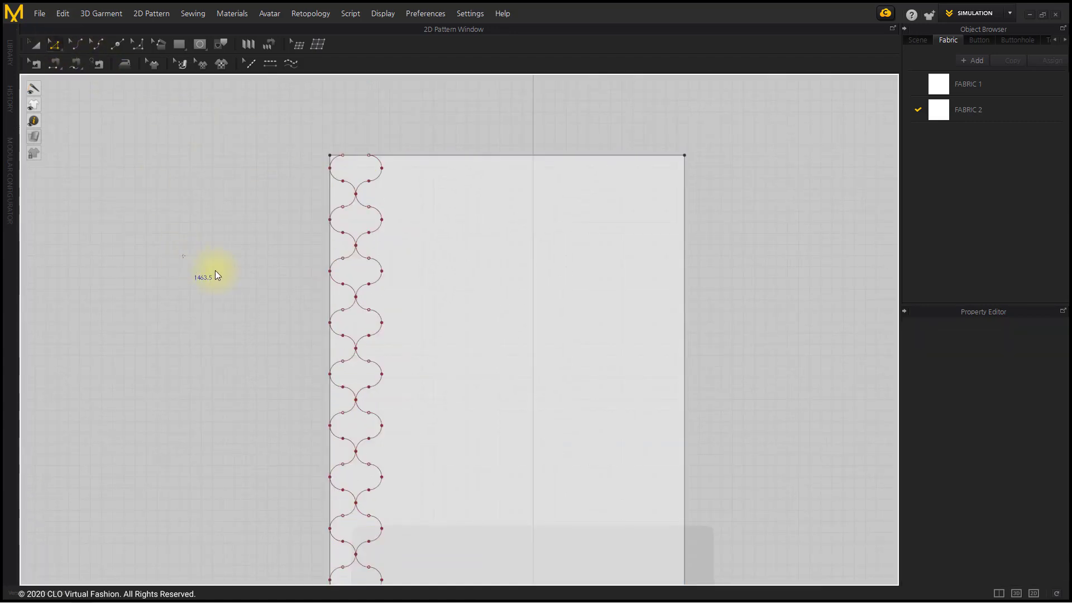
scroll(324, 227, up, 1)
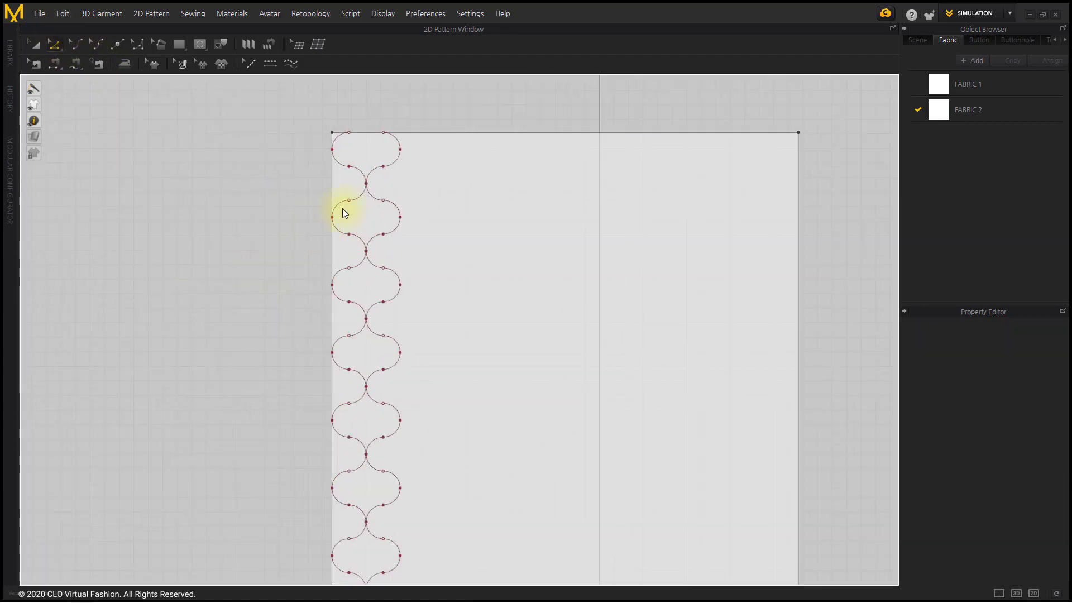
scroll(371, 202, up, 4)
scroll(372, 201, down, 3)
scroll(369, 201, down, 1)
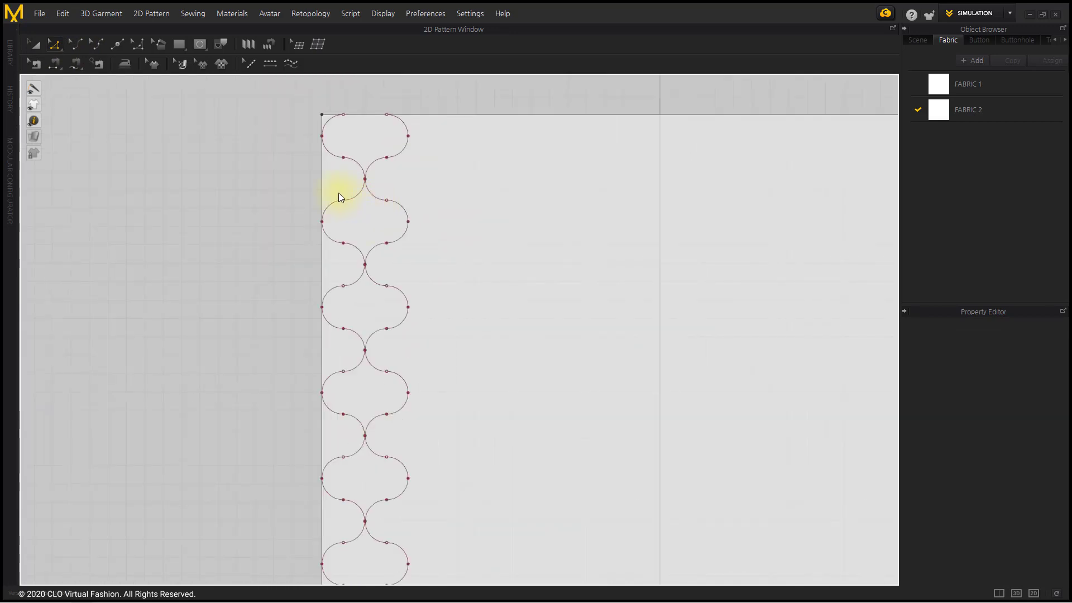
drag(339, 192, 396, 215)
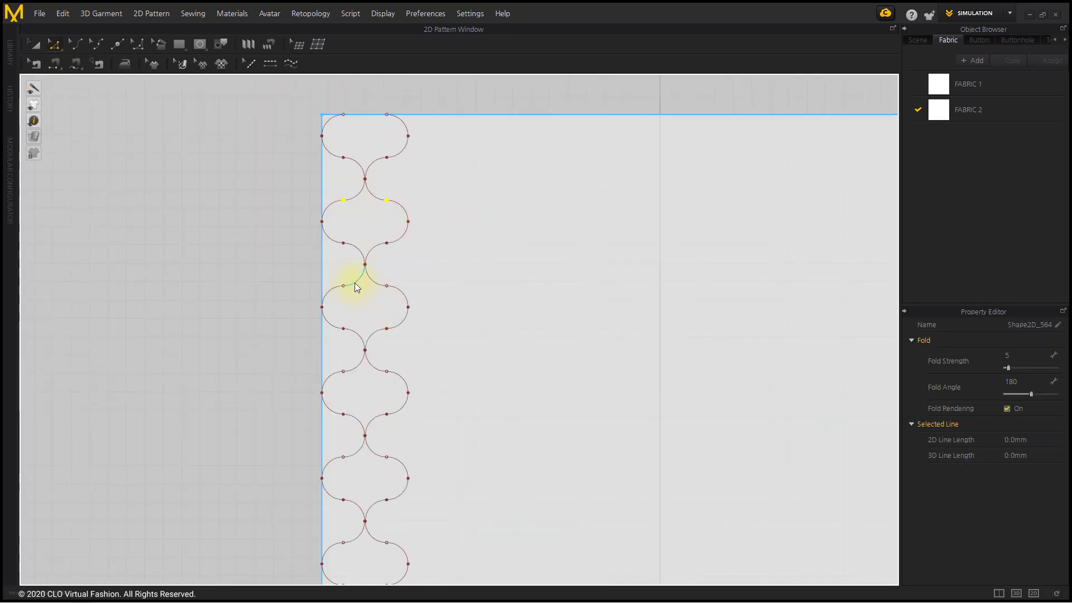
shift+drag(336, 279, 400, 292)
scroll(388, 368, up, 2)
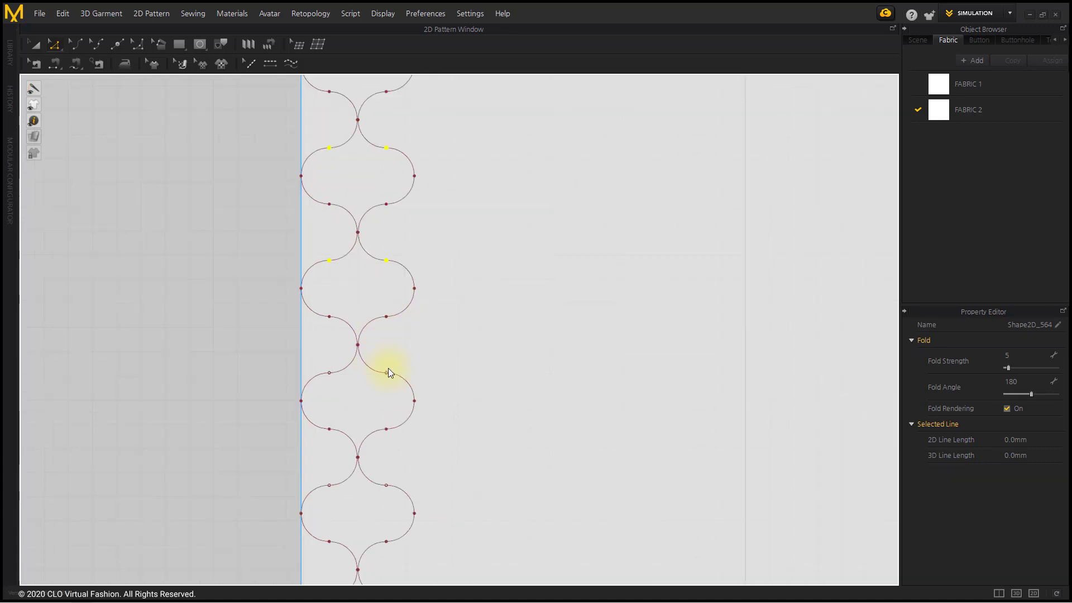
middle_drag(419, 339, 447, 225)
shift+drag(340, 244, 424, 278)
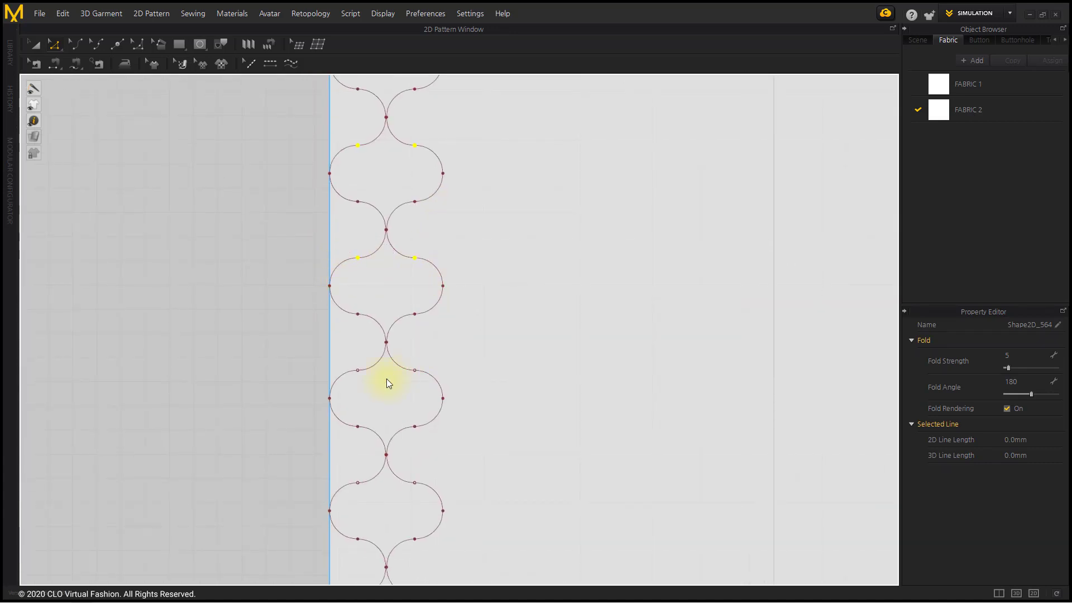
shift+drag(349, 360, 452, 388)
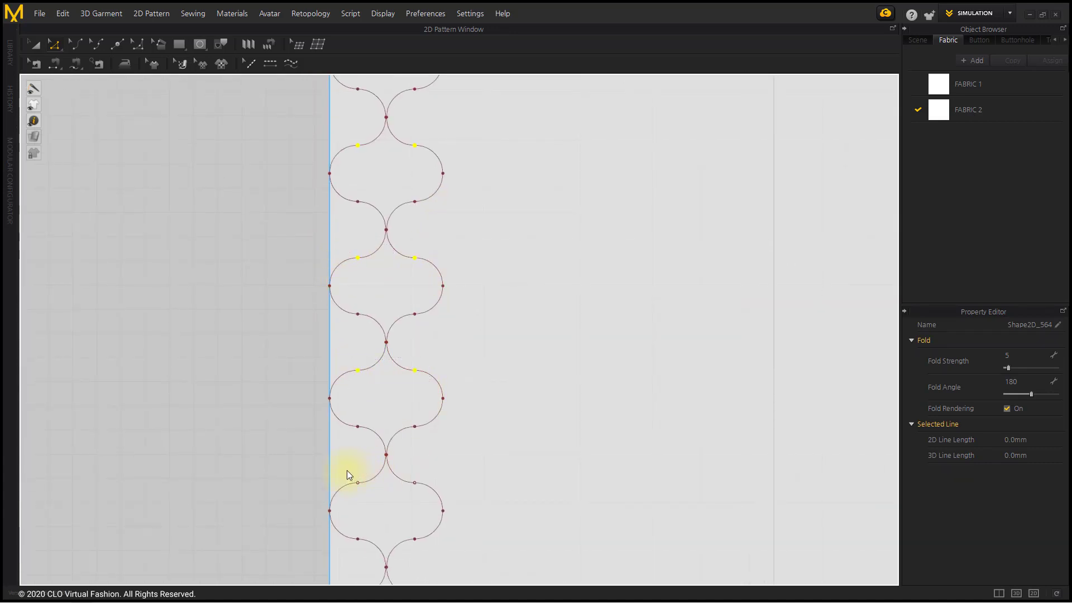
shift+drag(411, 502, 427, 506)
middle_drag(412, 486, 386, 186)
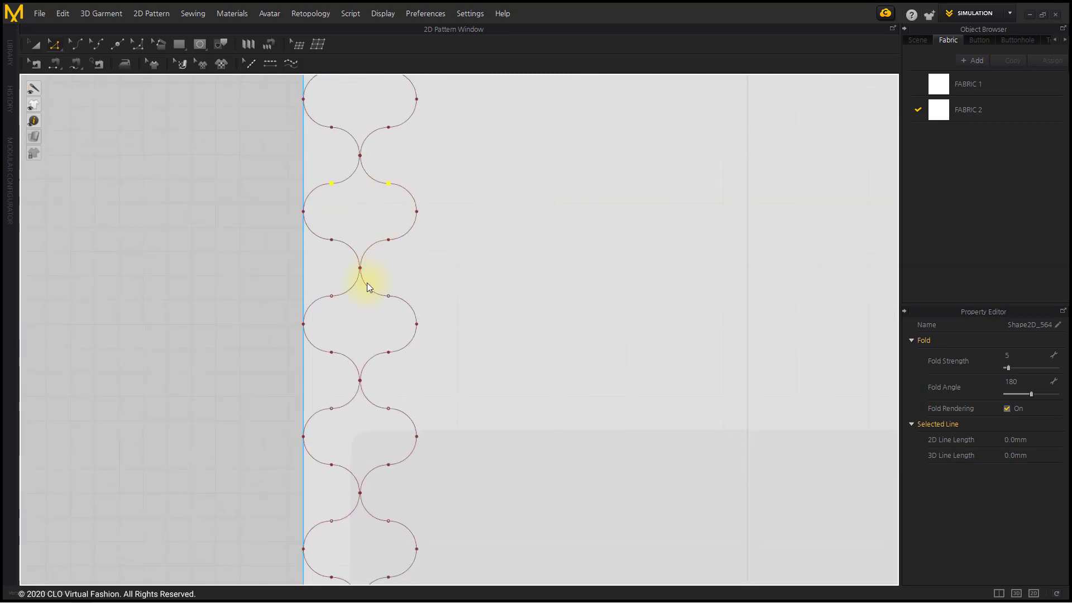
shift+drag(319, 285, 393, 316)
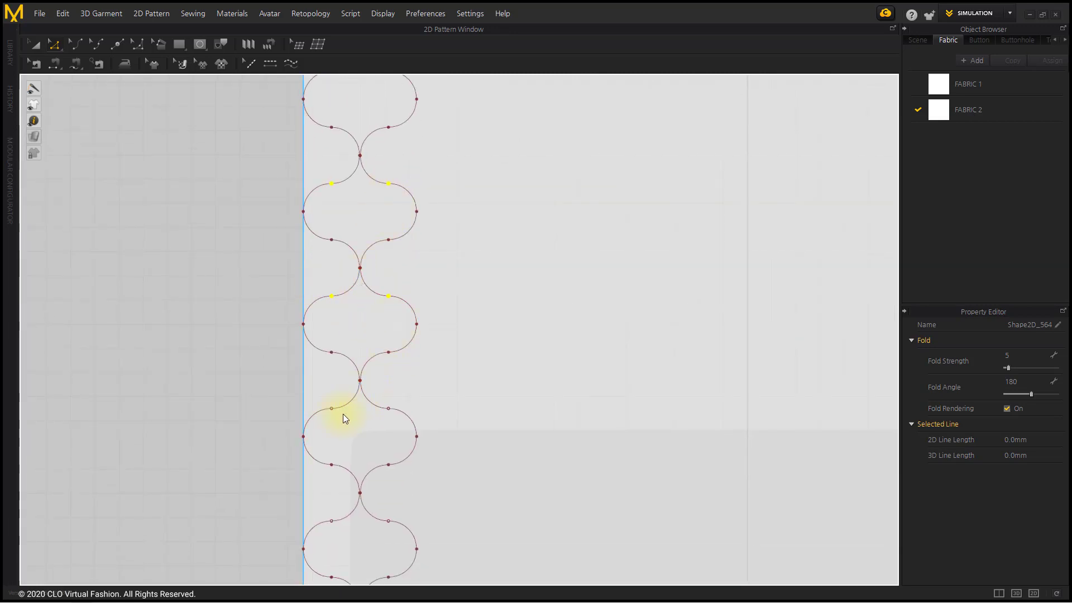
shift+drag(401, 421, 402, 422)
shift+drag(385, 529, 407, 552)
scroll(413, 503, up, 1)
middle_drag(414, 497, 388, 214)
shift+drag(286, 352, 373, 373)
right_click(360, 356)
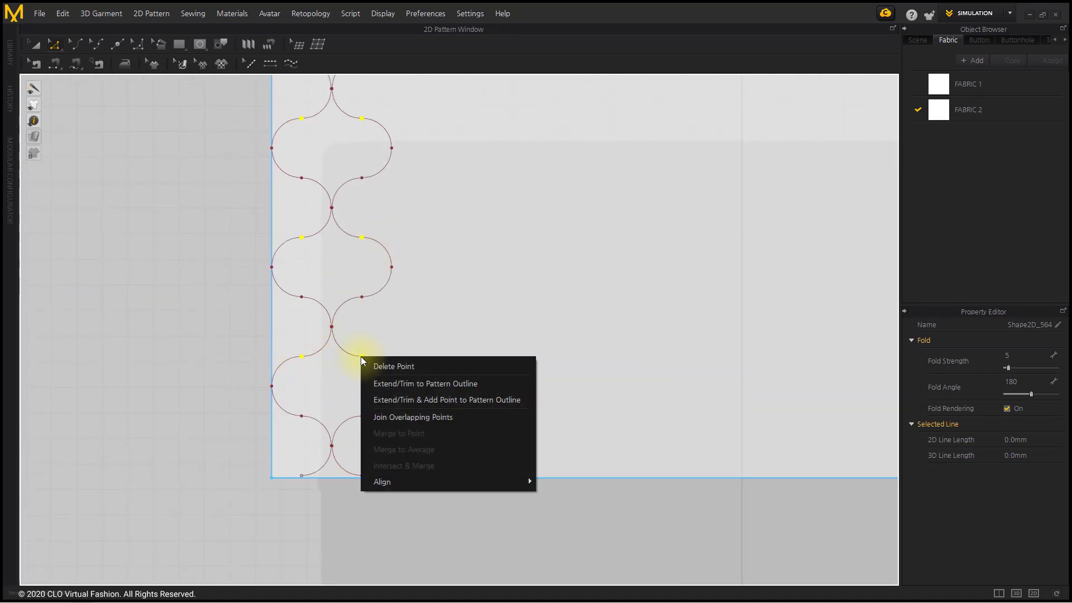
click(419, 416)
key(Escape)
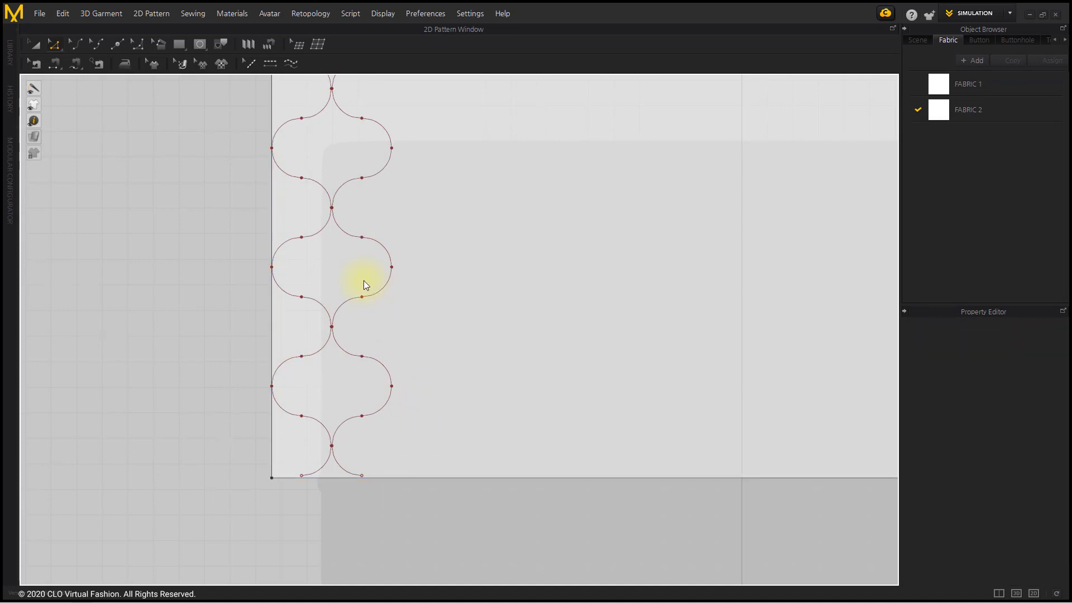
- Extend the two open lower ends of the wavy lines so they meet the pattern's bottom outline
scroll(283, 374, down, 6)
middle_drag(283, 374, 284, 446)
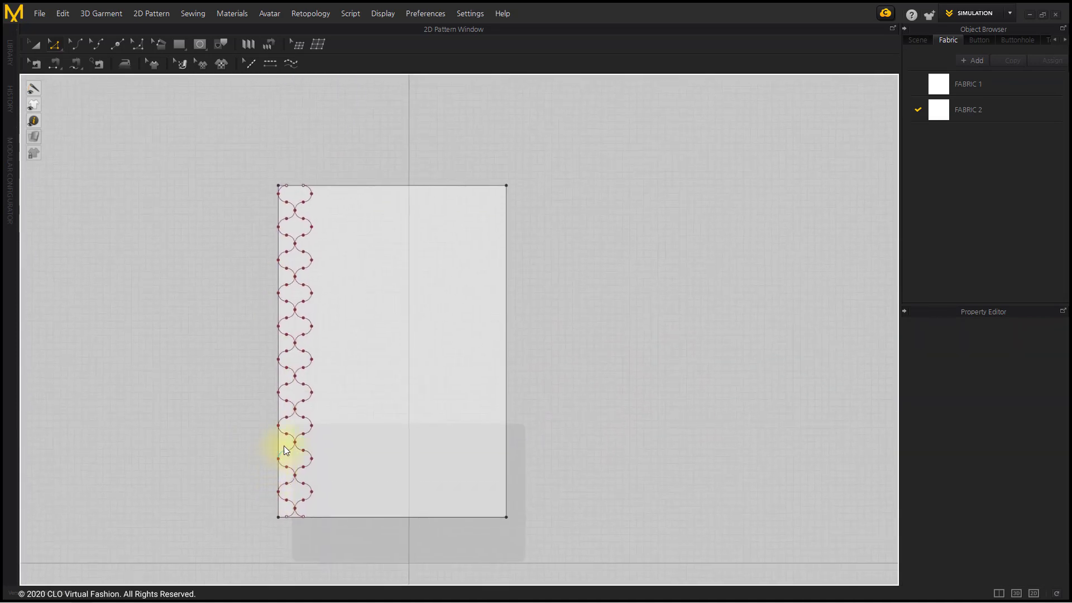
scroll(617, 413, up, 4)
scroll(354, 433, up, 3)
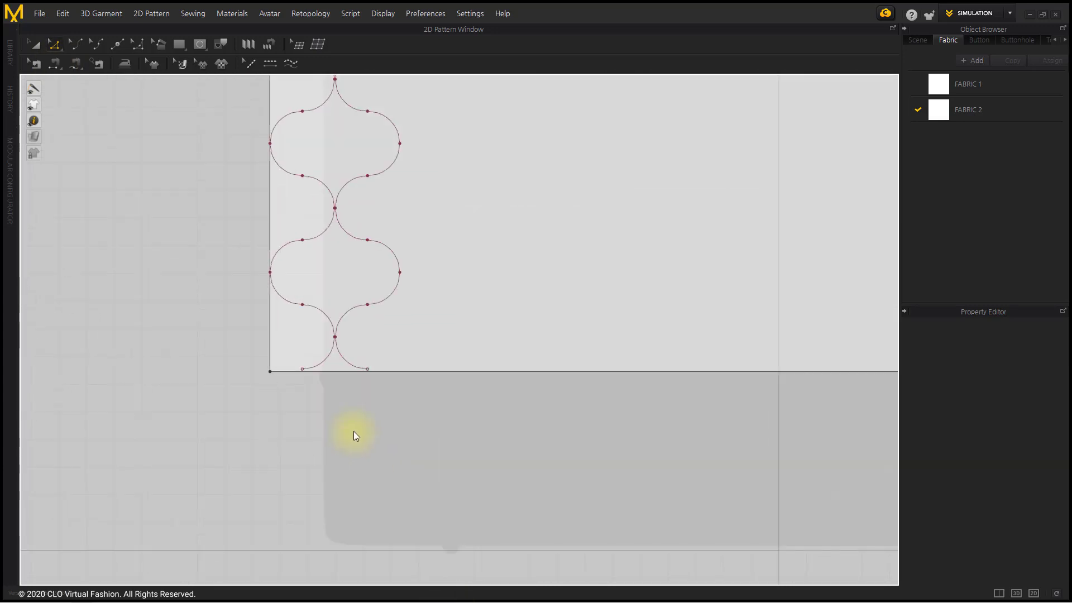
scroll(368, 370, up, 3)
click(202, 371)
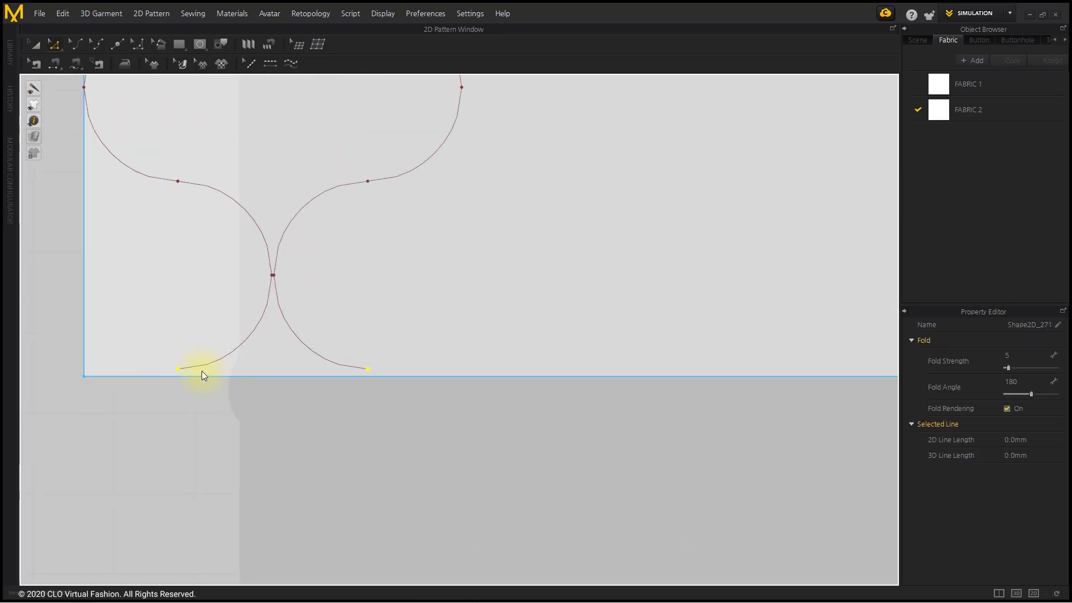
click(296, 433)
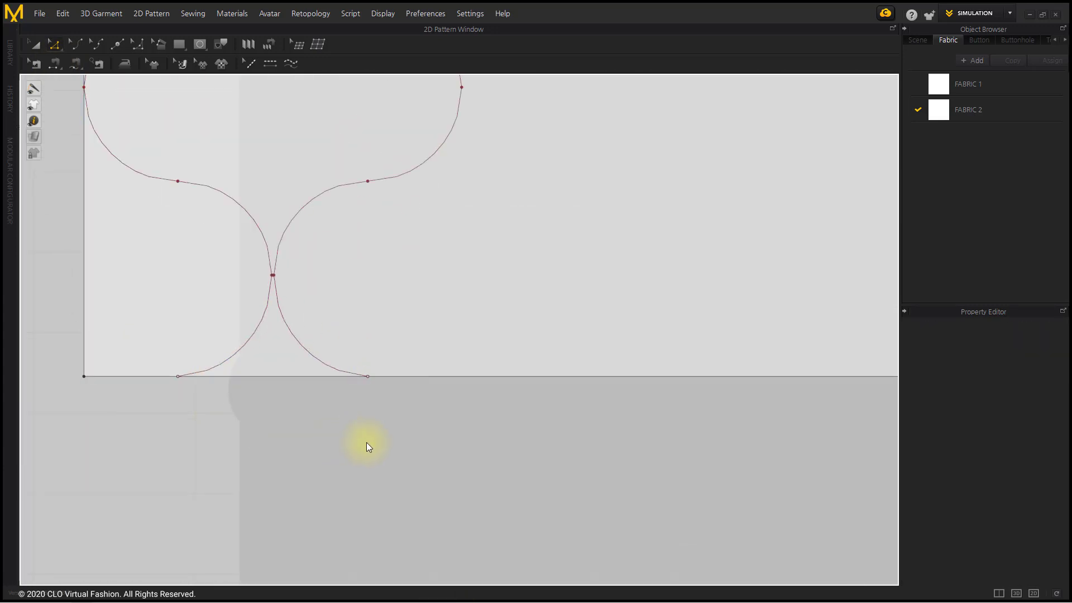
- Copy the joined pair of wavy lines and paste six copies sideways at a 46.9 mm interval, each touching the previous pair
scroll(366, 443, down, 3)
scroll(365, 444, down, 4)
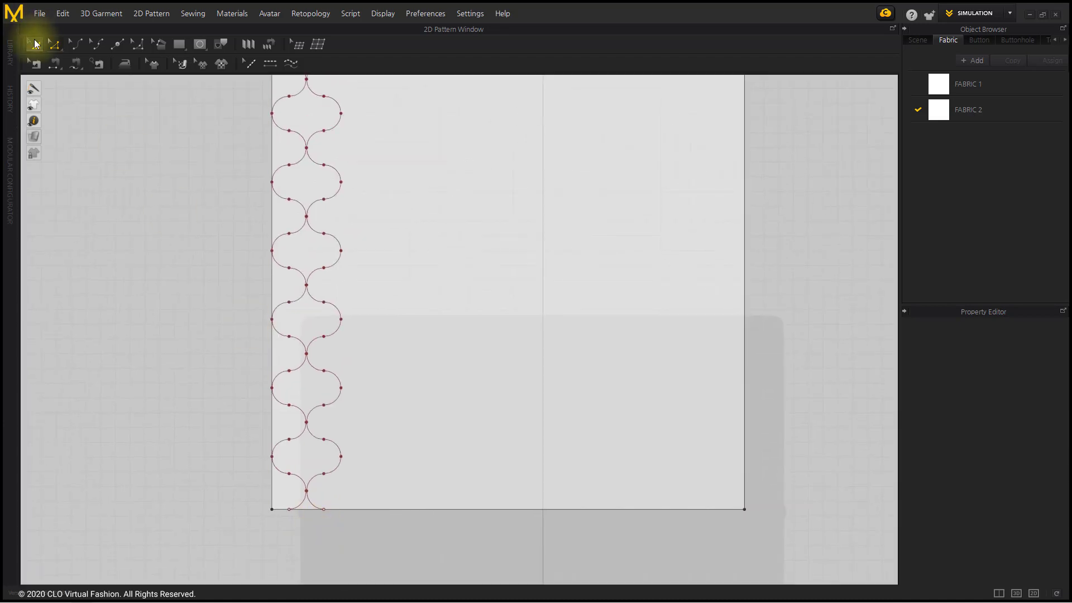
click(35, 44)
scroll(186, 296, down, 1)
scroll(186, 296, down, 3)
middle_drag(188, 315, 304, 383)
scroll(293, 363, up, 1)
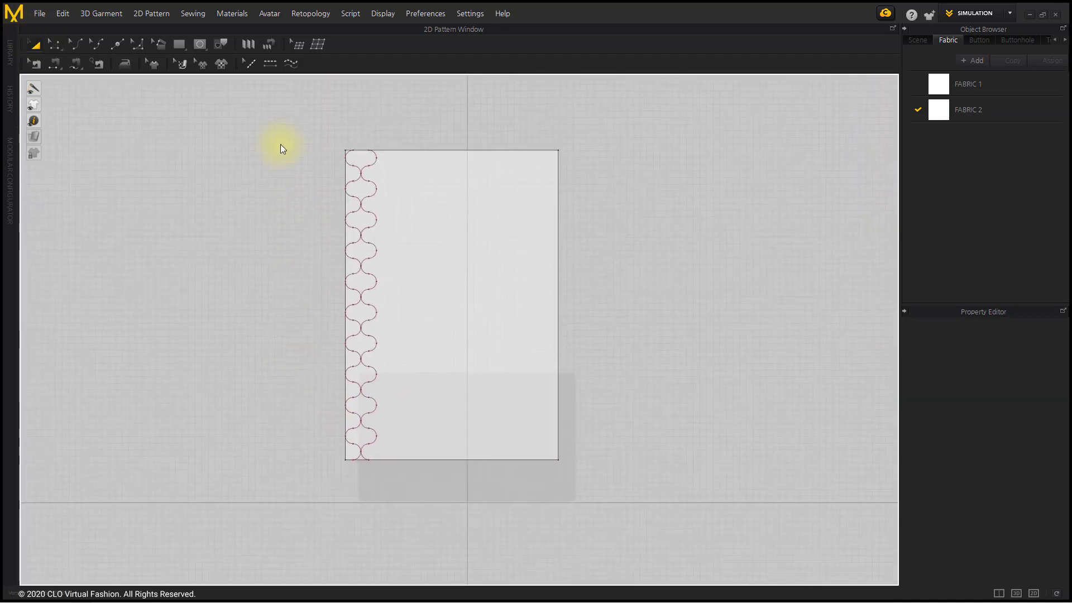
drag(311, 132, 401, 523)
key(ctrl+c)
key(ctrl+v)
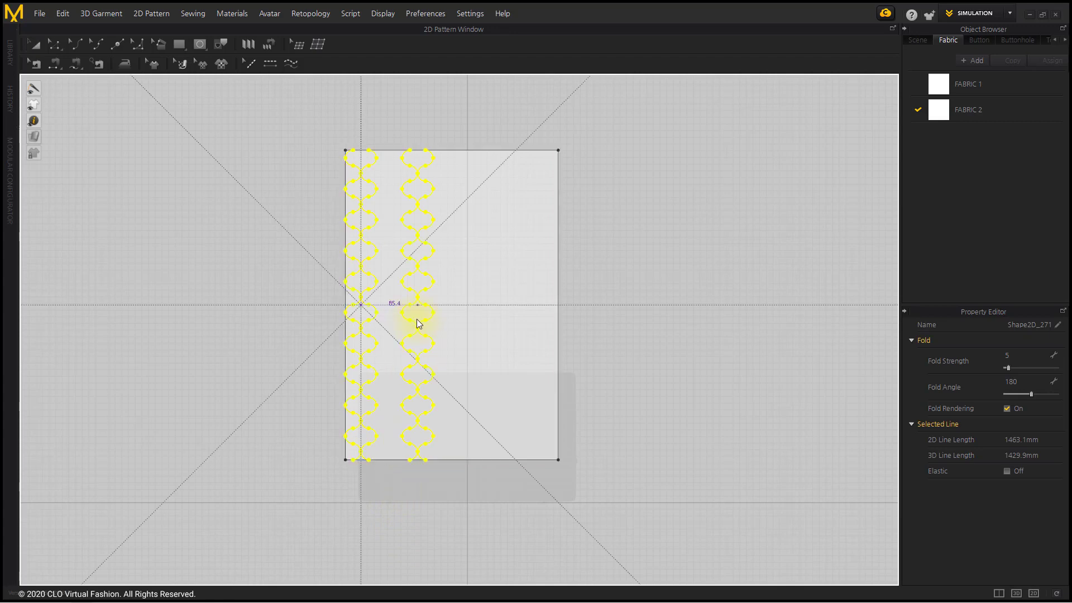
scroll(393, 310, up, 4)
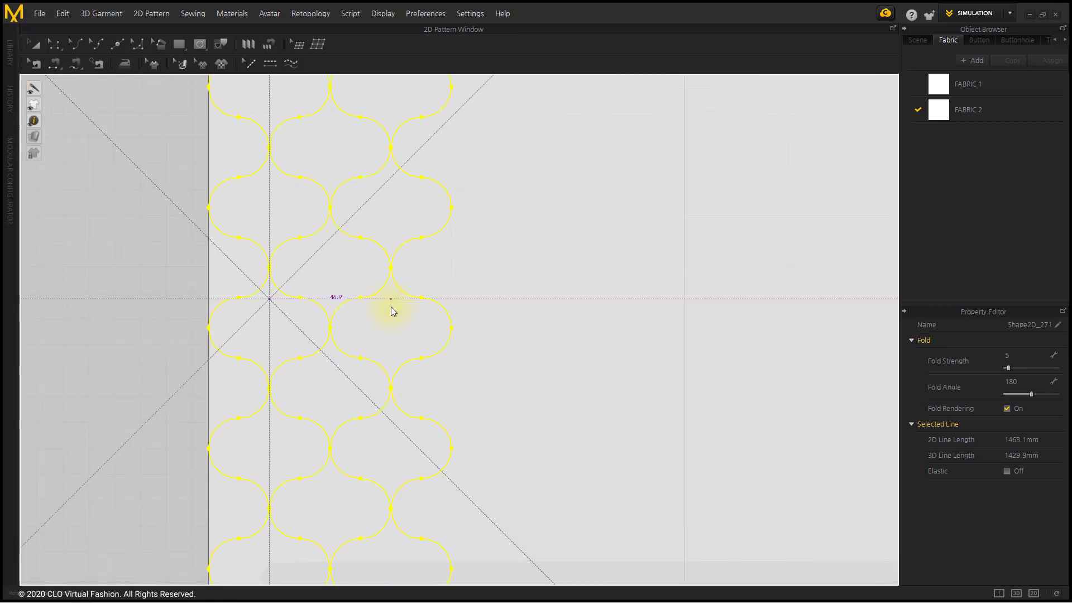
click(391, 306)
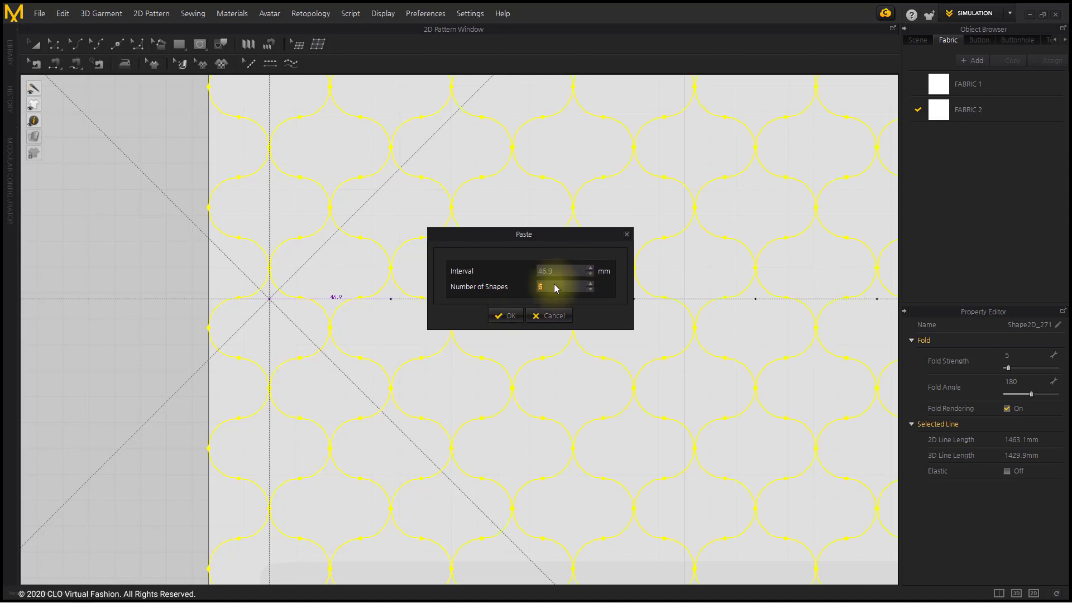
click(510, 317)
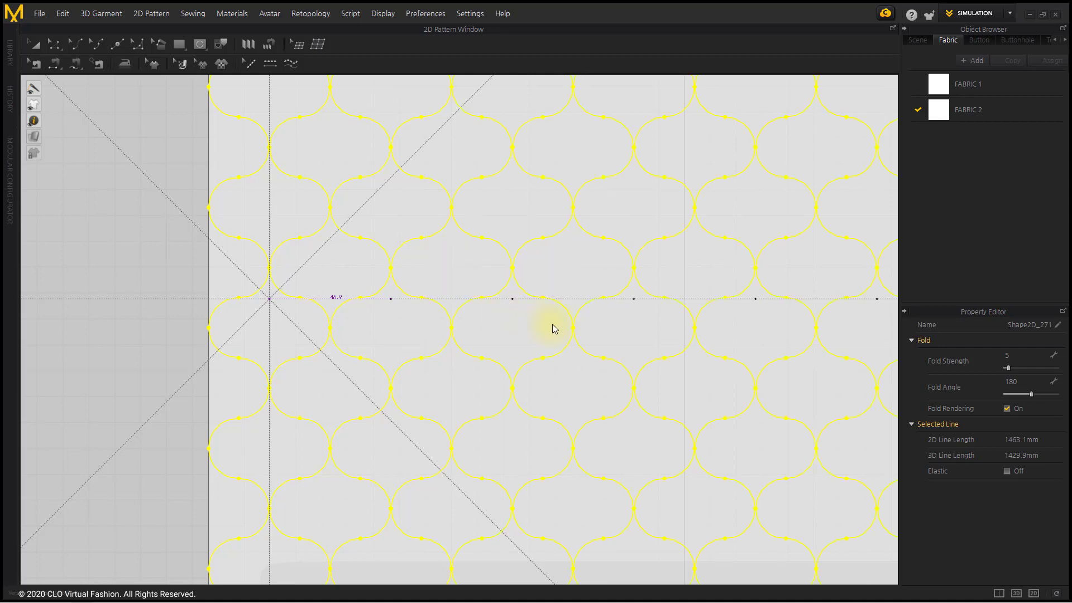
key(ctrl+z)
- Select all the wavy lines and scale them horizontally to fit the pattern's width, about 10089.3 mm total line length
scroll(553, 328, down, 5)
key(a)
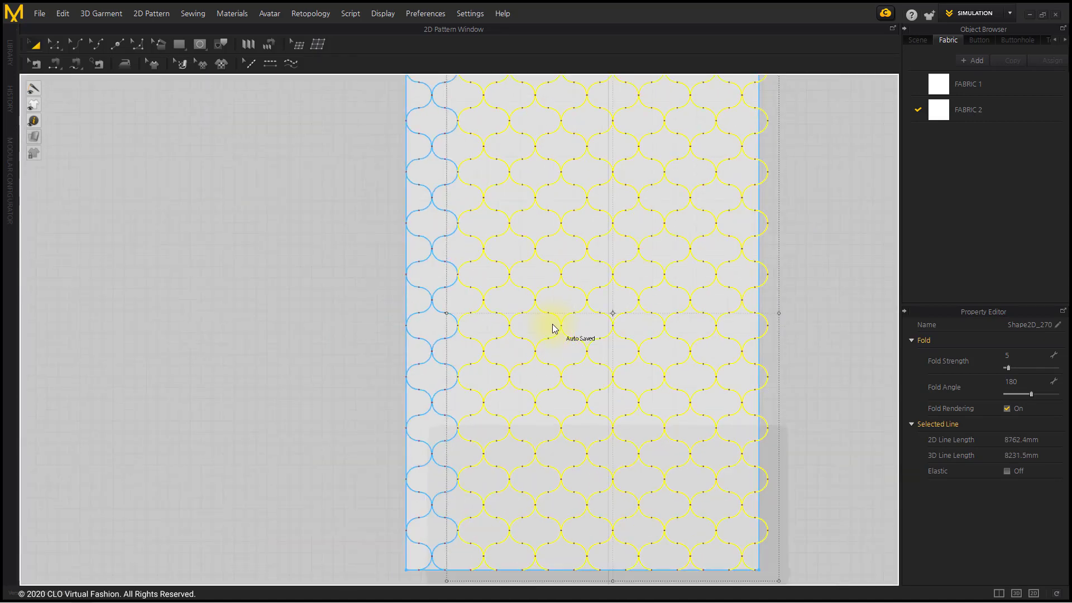
scroll(553, 328, down, 2)
middle_drag(546, 330, 452, 334)
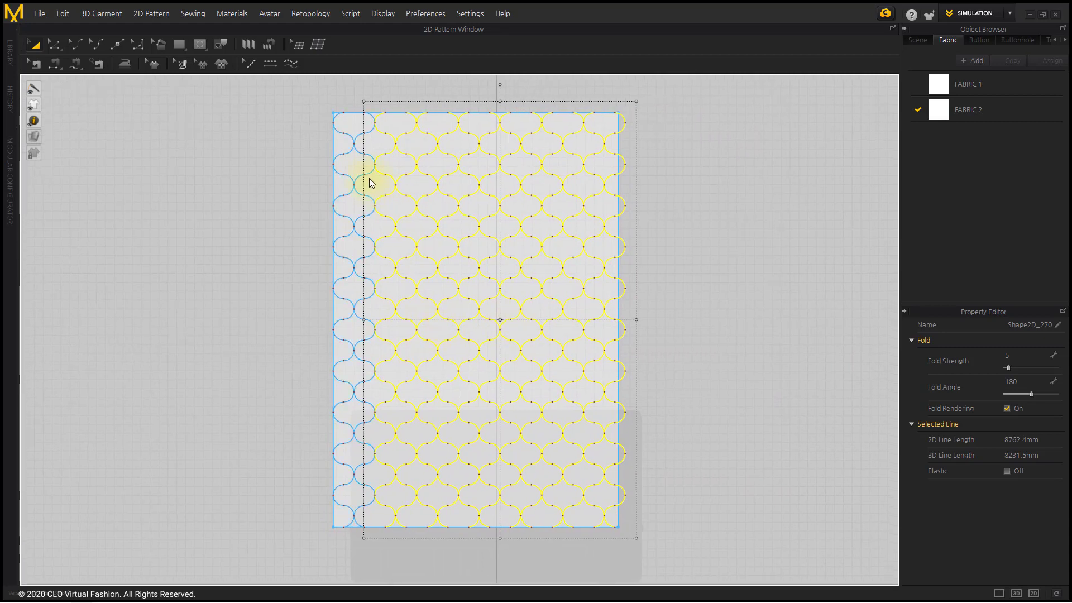
key(ctrl+y)
key(ctrl+z)
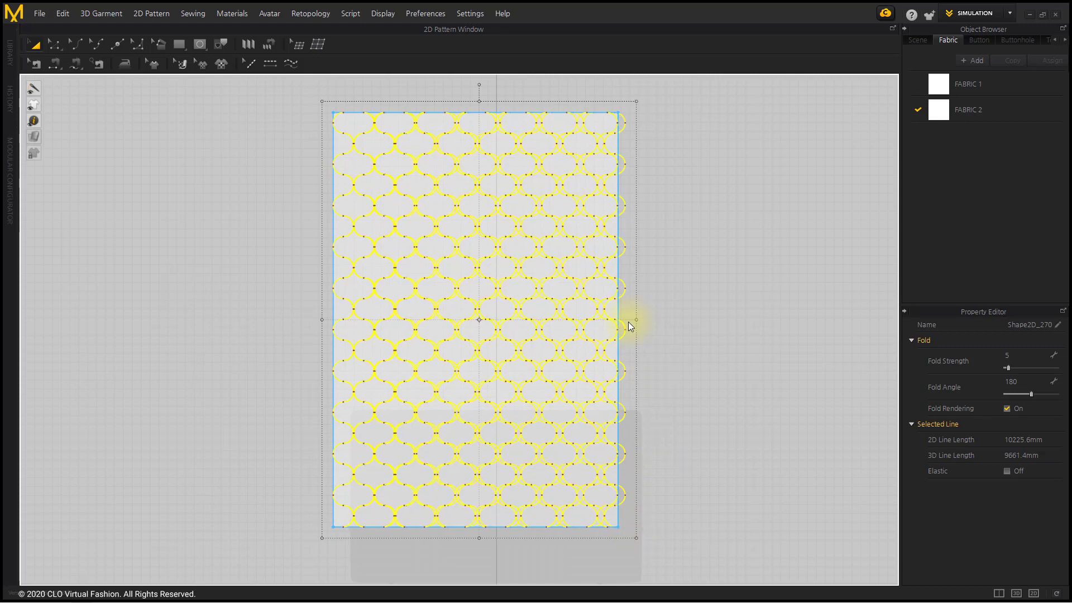
drag(629, 323, 629, 322)
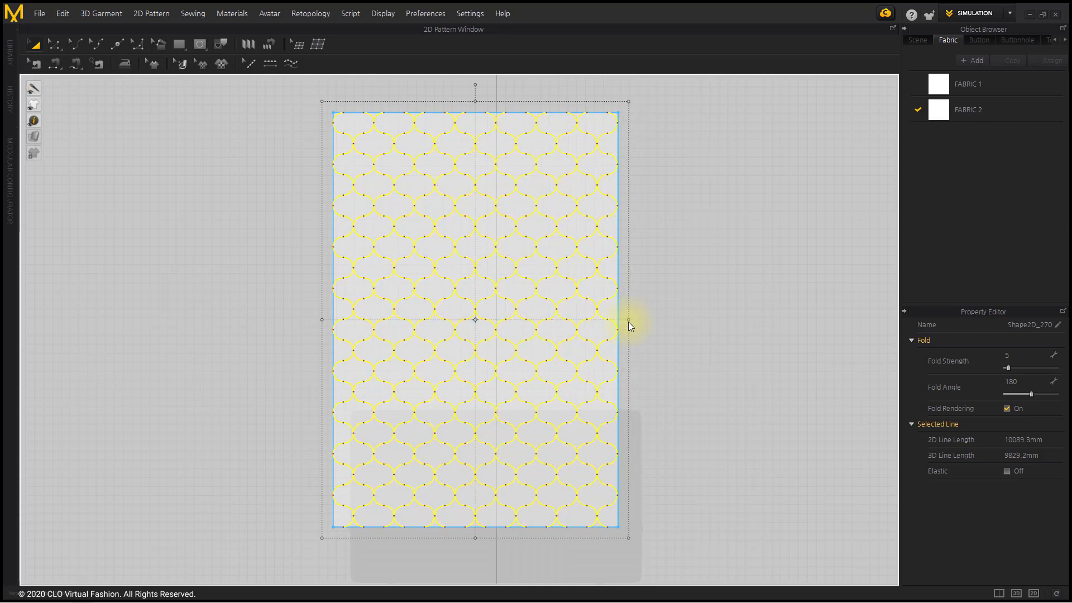
click(676, 475)
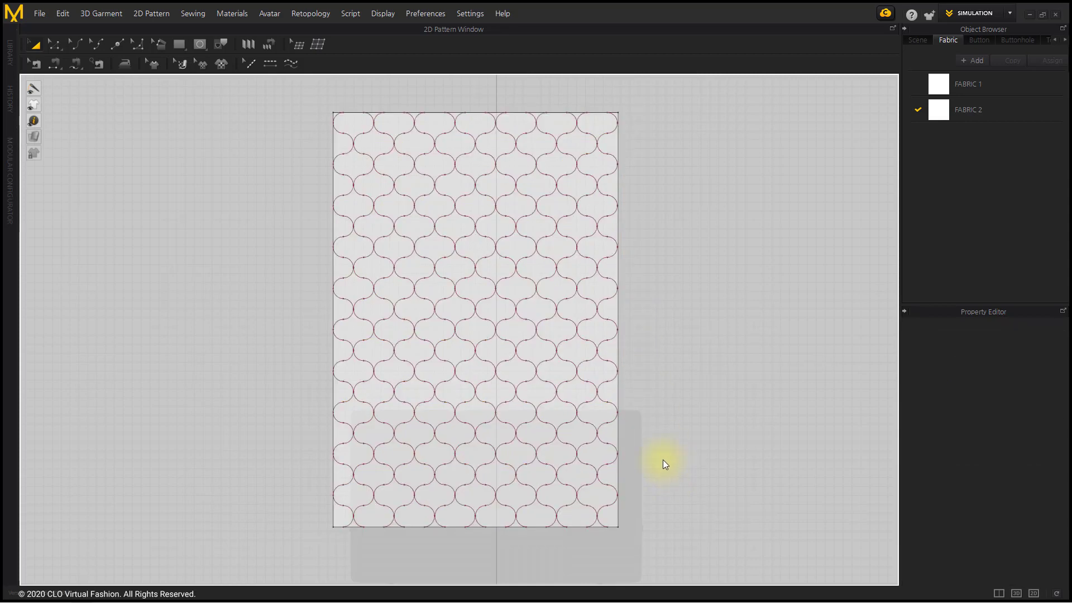
- Create a Layer Clone (Over) of the patterned rectangle and place it beside the original, level with it
scroll(663, 460, down, 4)
middle_drag(663, 461, 420, 347)
scroll(460, 381, up, 2)
scroll(460, 385, up, 1)
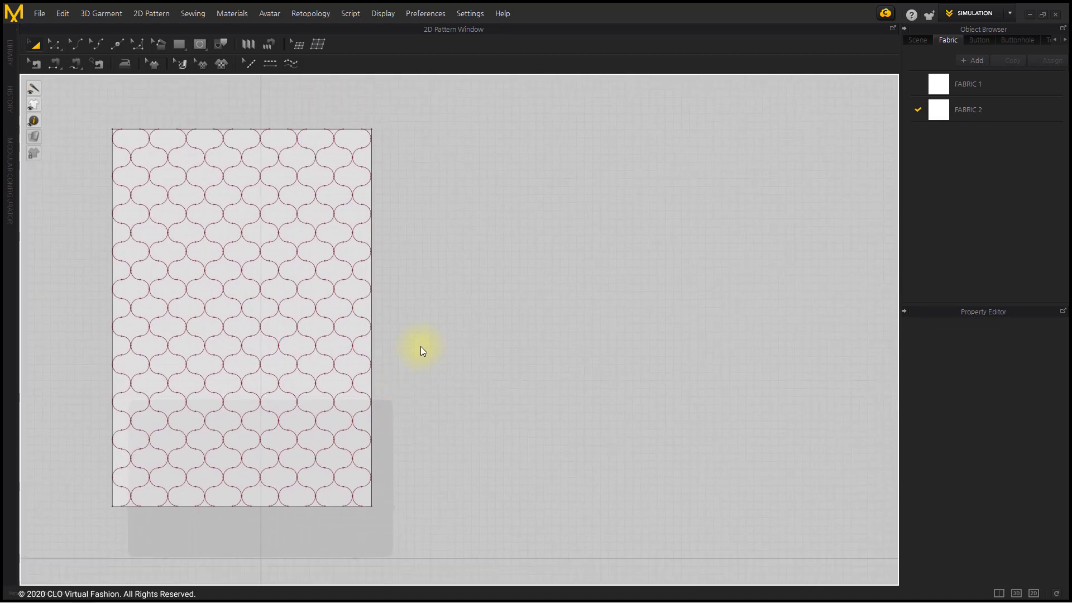
right_click(372, 340)
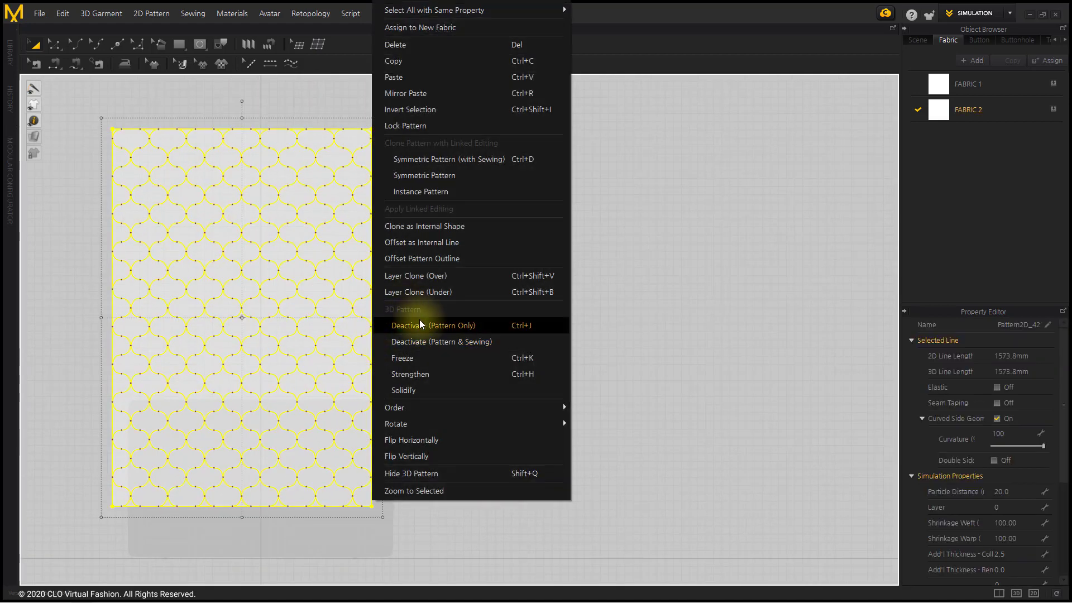
click(415, 276)
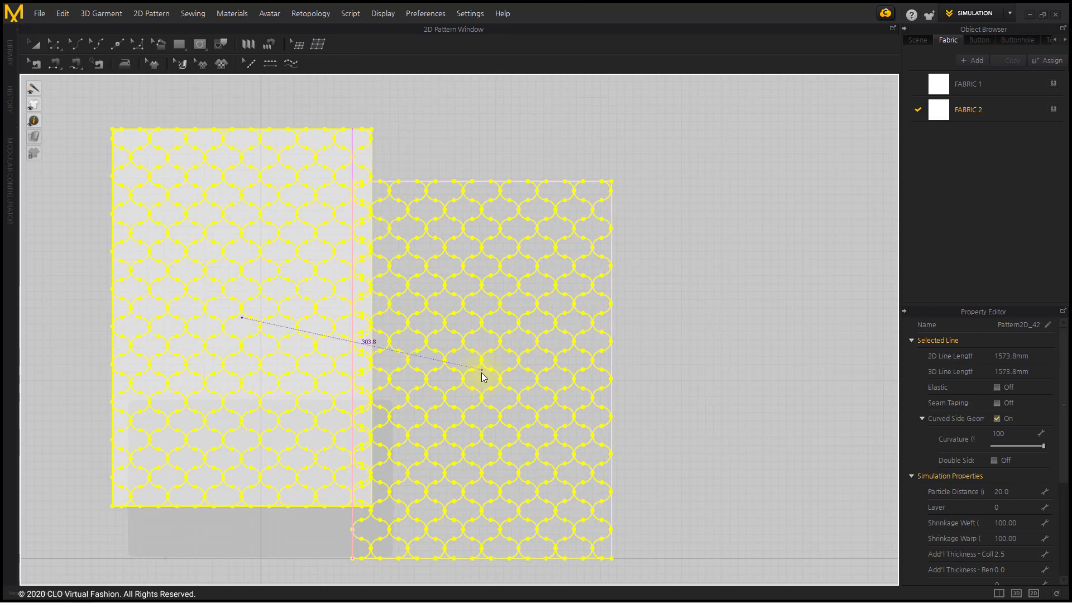
click(533, 344)
click(693, 386)
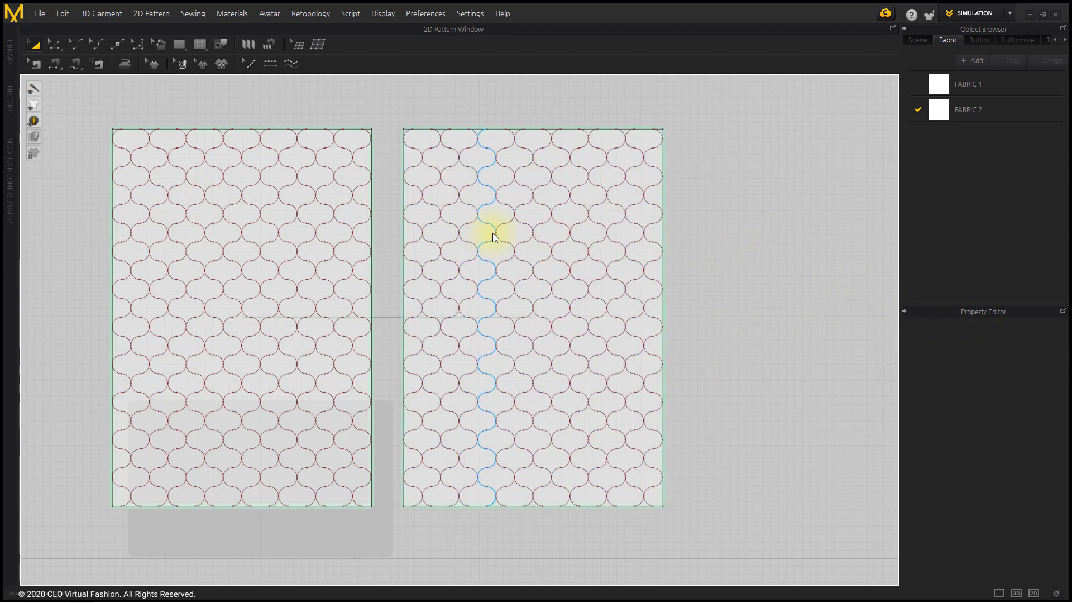
- Show the 3D and 2D windows together and raise the cloned layer slightly above the original layer on the bed
click(999, 594)
right_drag(187, 291, 256, 304)
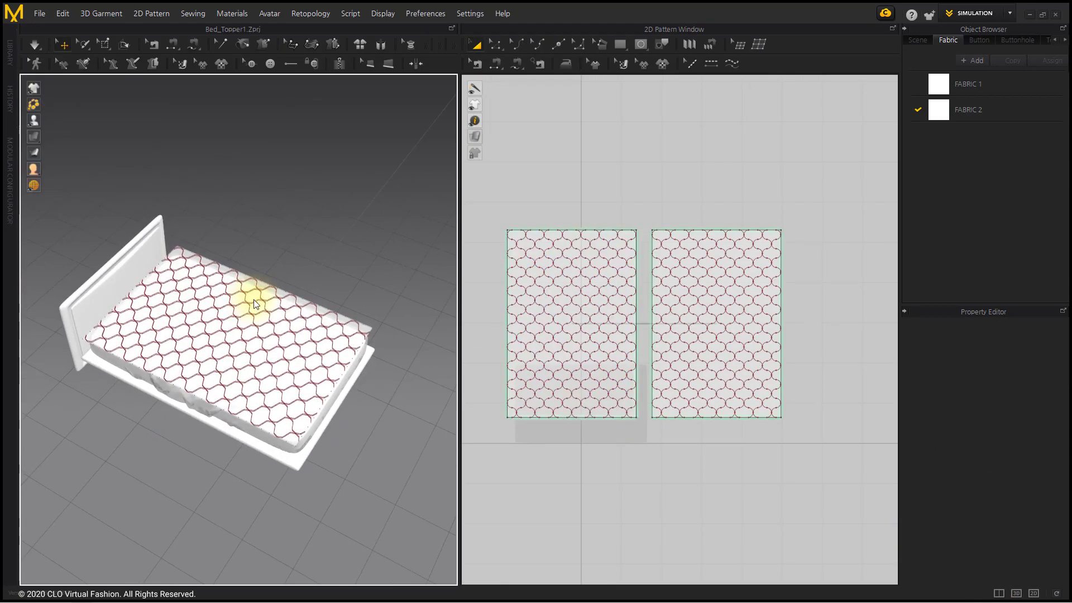
scroll(256, 304, up, 4)
click(227, 251)
scroll(264, 252, down, 3)
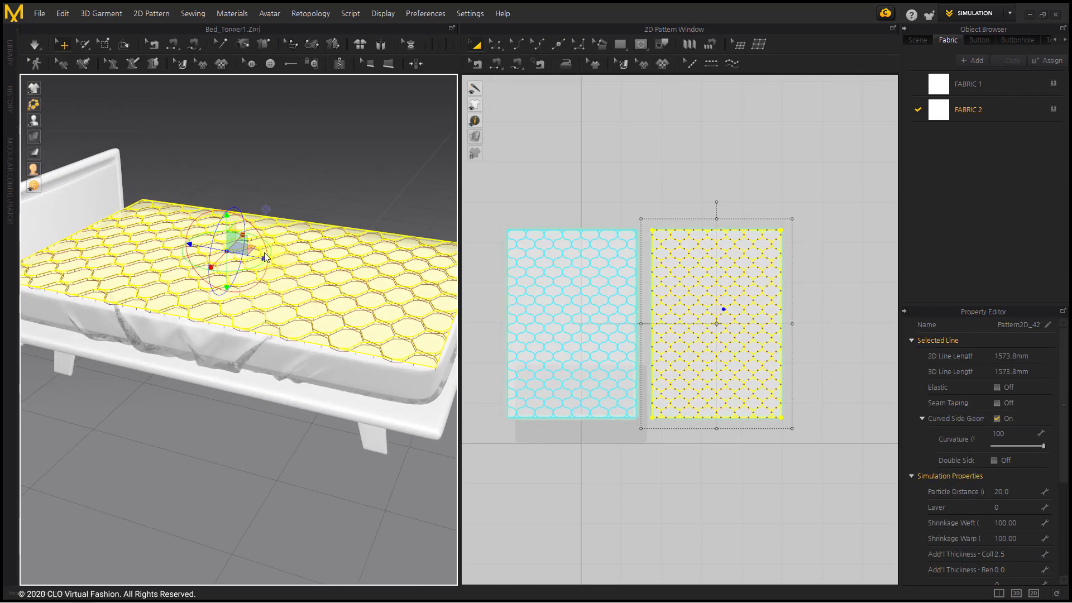
right_drag(263, 252, 225, 212)
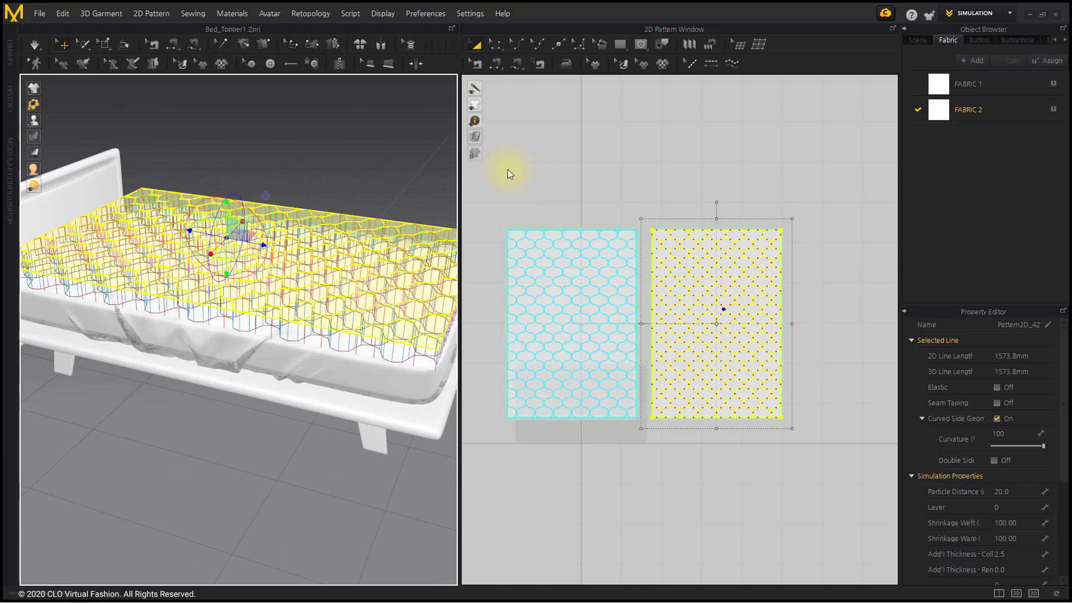
- Set the cloned upper layer's particle distance to 5 mm and its pressure to 10
click(1025, 491)
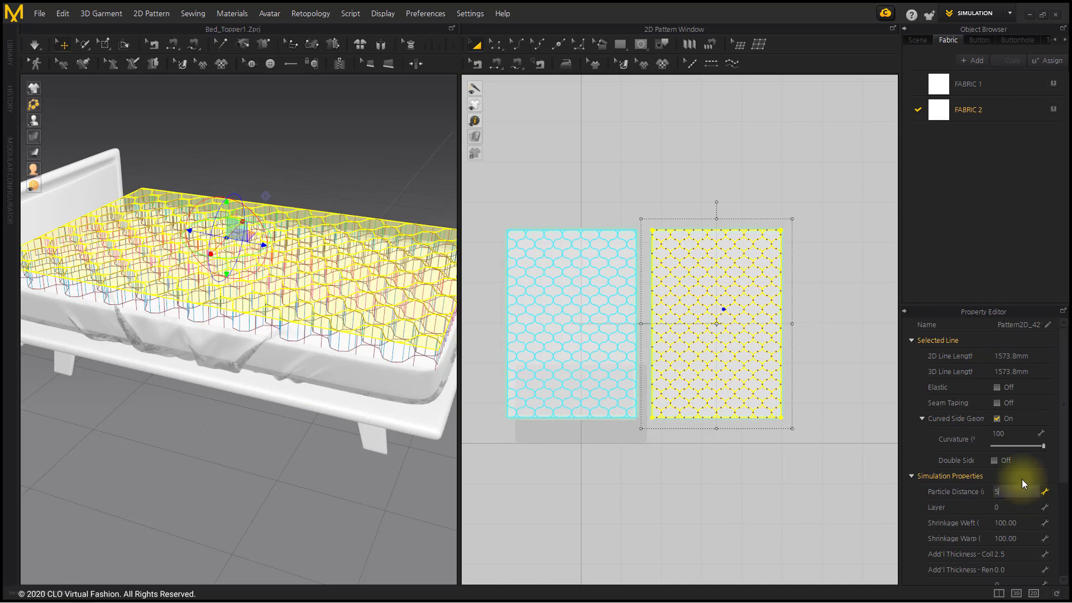
text(5)
key(Return)
scroll(1022, 479, down, 3)
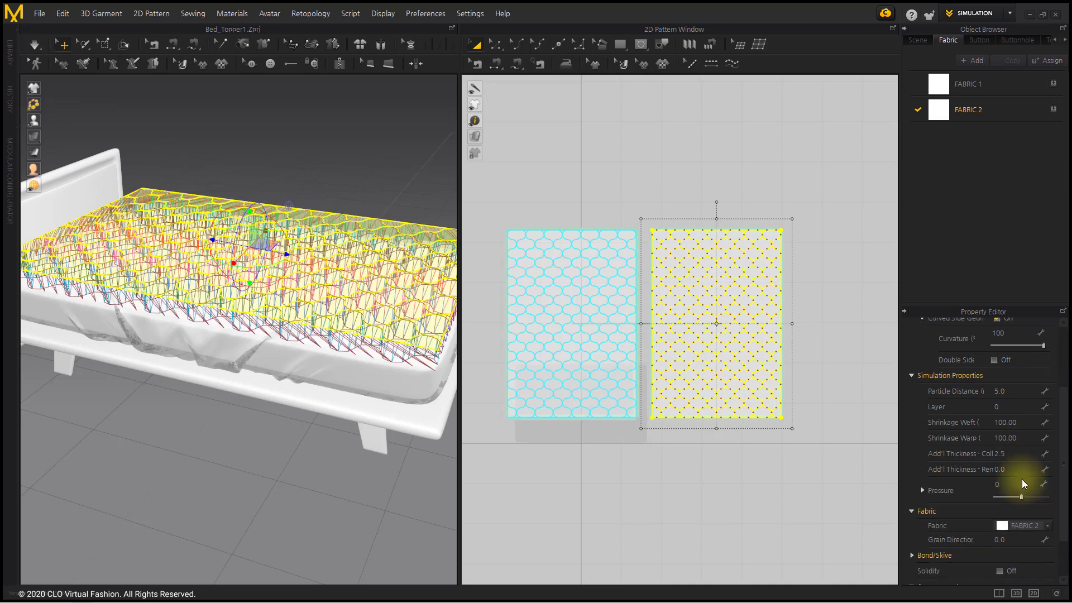
- Set the original lower layer's pressure to -10 and its particle distance to 5 mm
click(632, 414)
click(1012, 428)
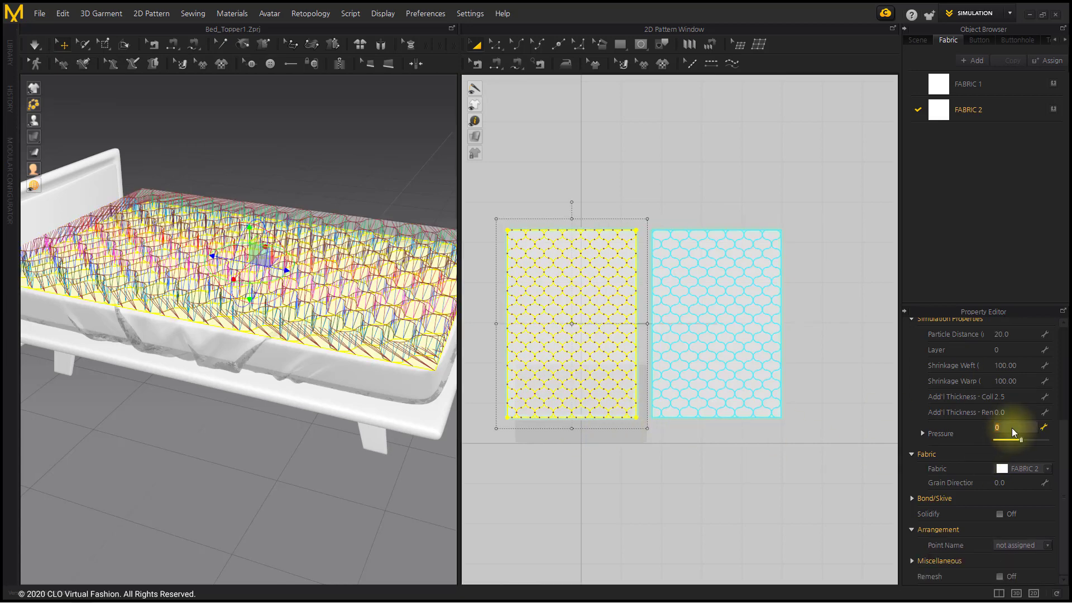
key(Return)
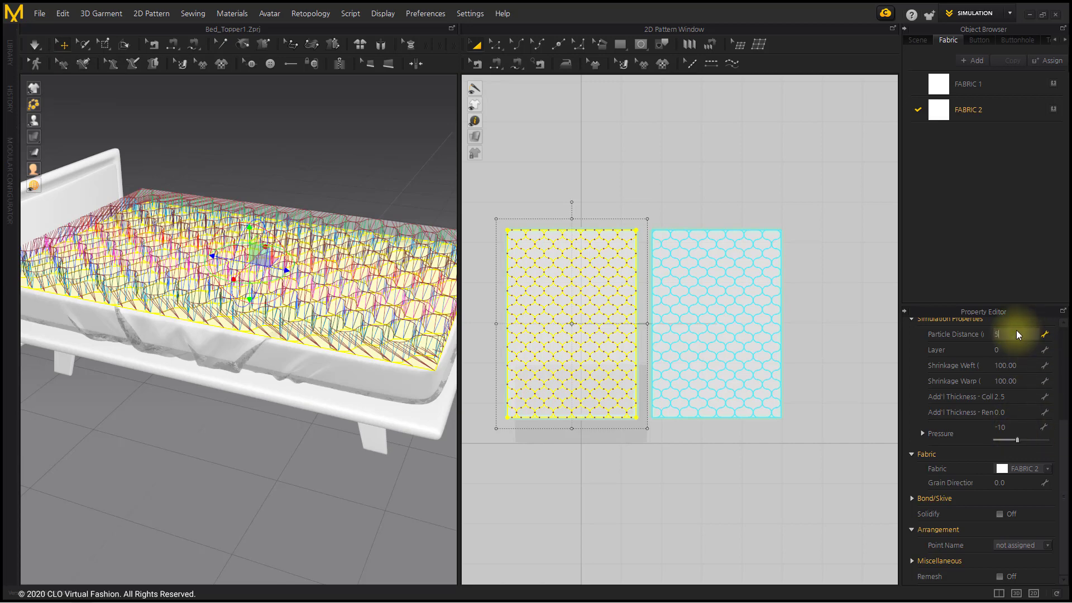
key(Return)
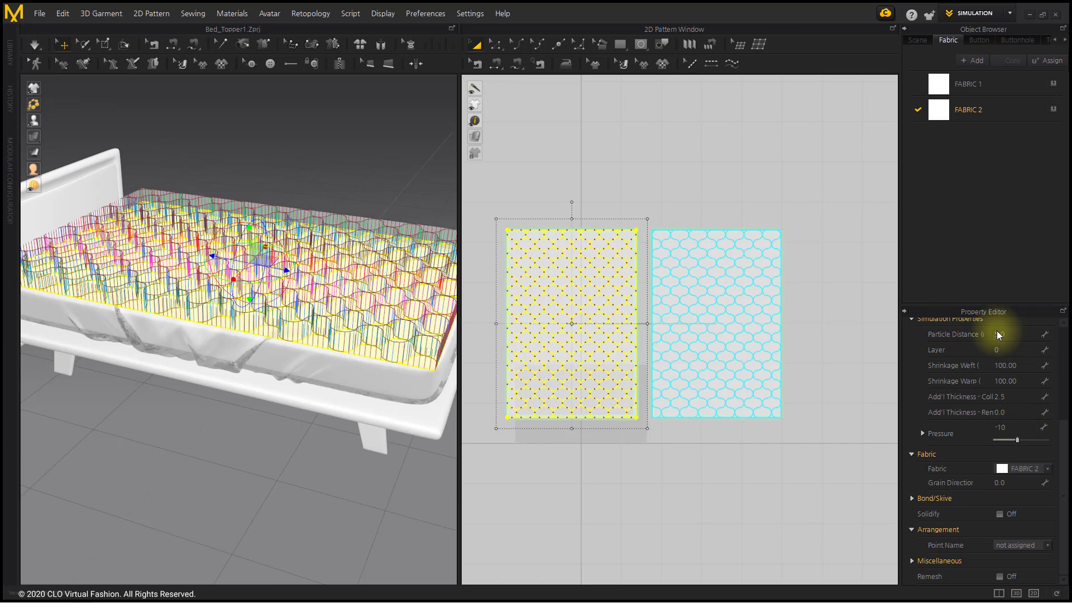
click(543, 147)
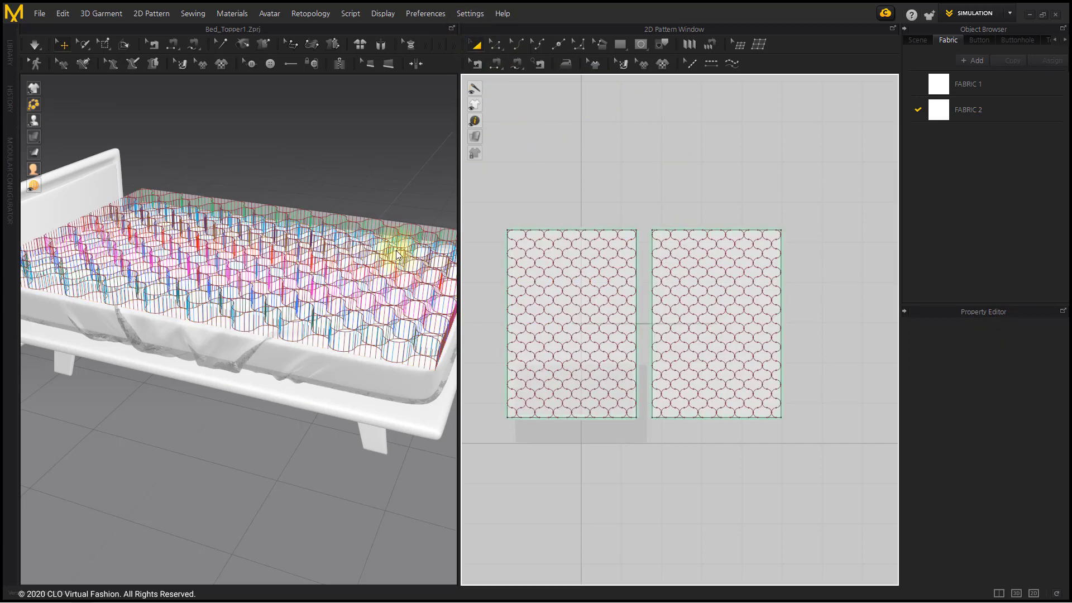
- Display the 3D patterns with an opaque surface and raise the lower layer closer to the cloned upper layer
mouse_move(32, 136)
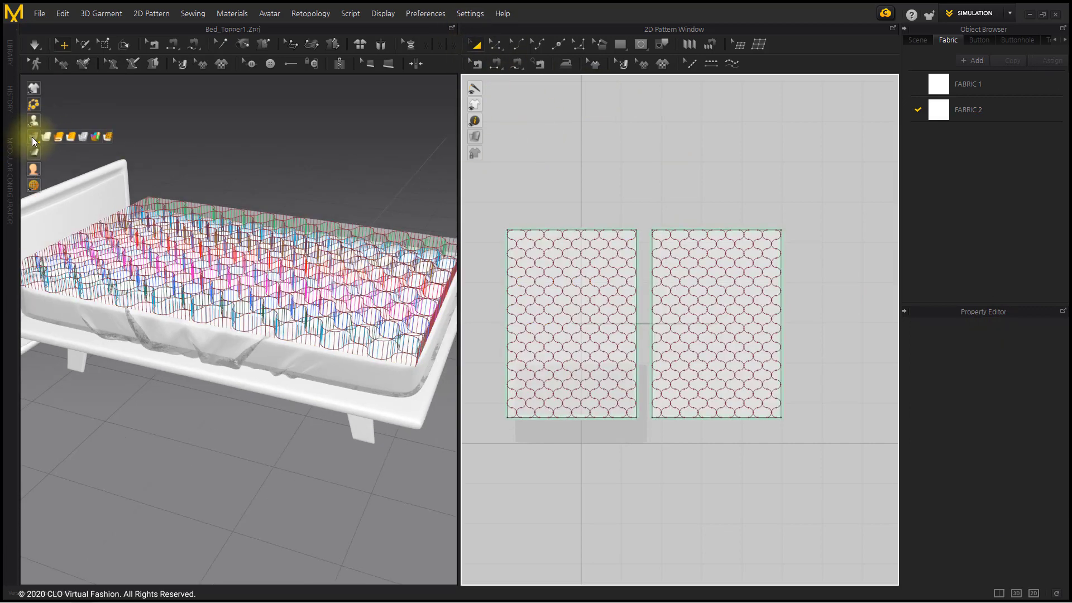
click(82, 138)
right_drag(230, 257, 286, 297)
click(287, 297)
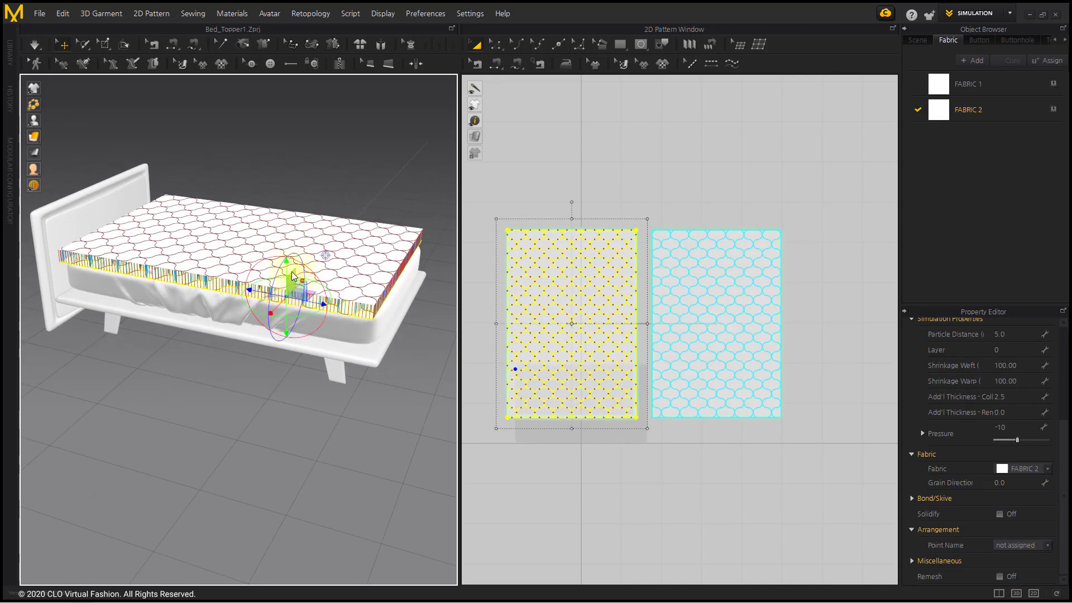
drag(288, 269, 288, 265)
click(317, 134)
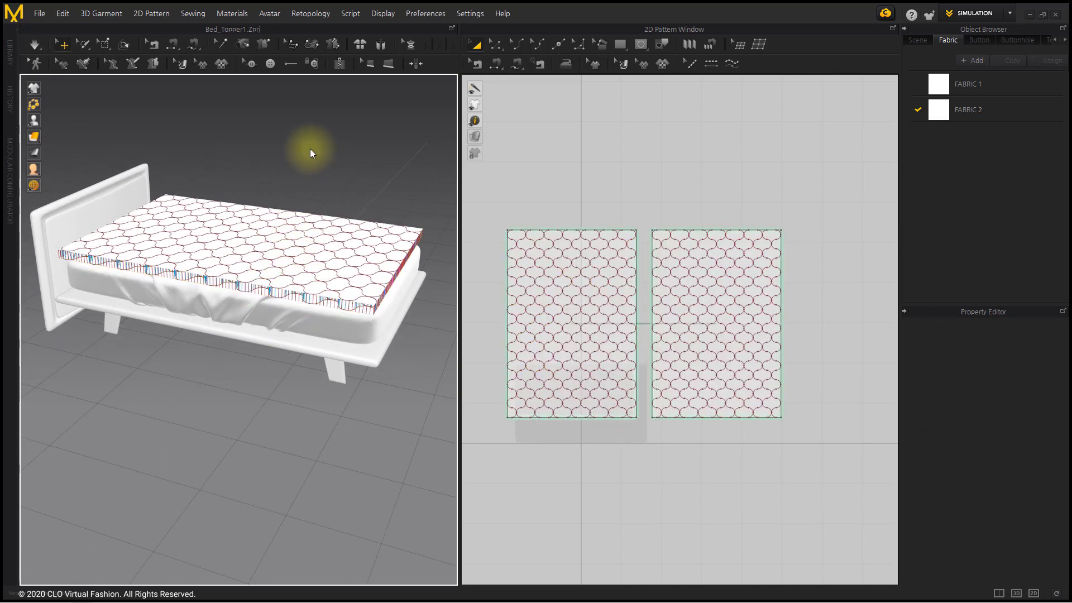
- Simulate both layers so they sew together and drape on the mattress, then stop and inspect the puffing
click(35, 44)
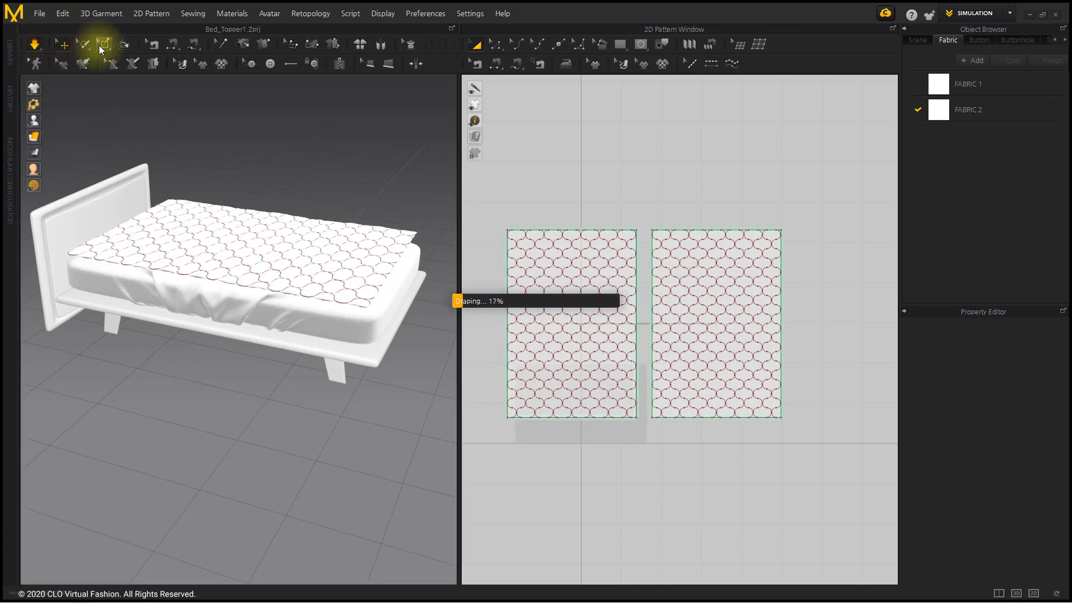
key(space)
right_drag(386, 256, 352, 300)
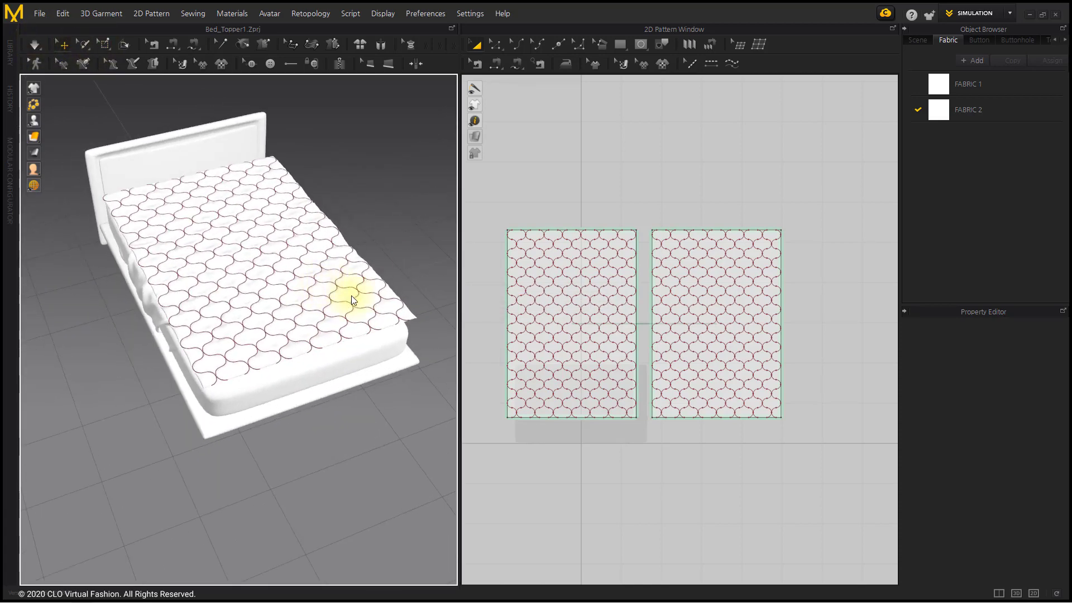
scroll(365, 315, up, 5)
scroll(366, 315, down, 5)
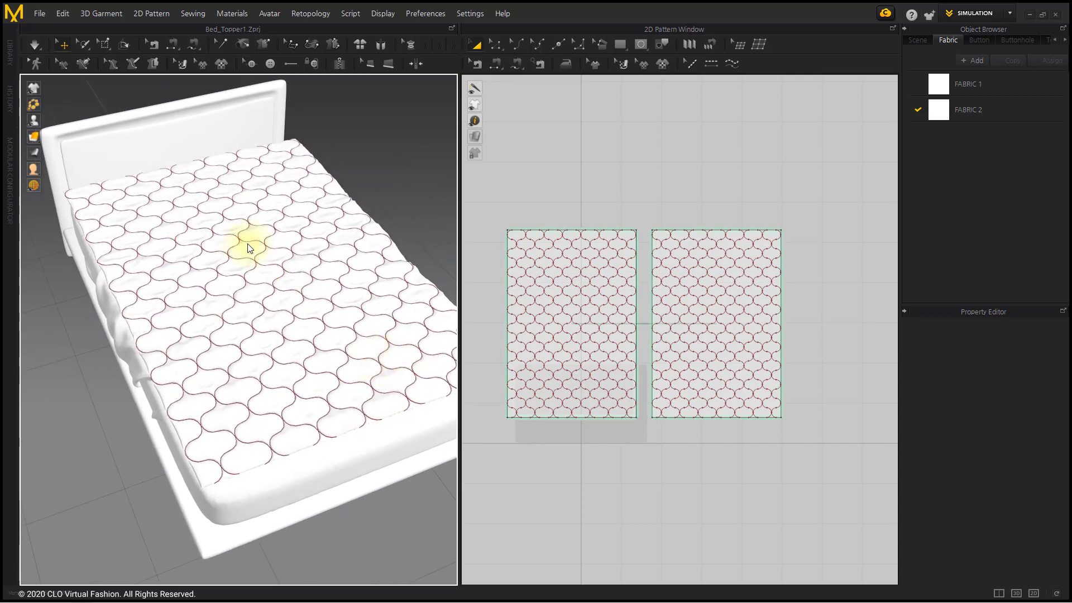
right_drag(220, 311, 269, 282)
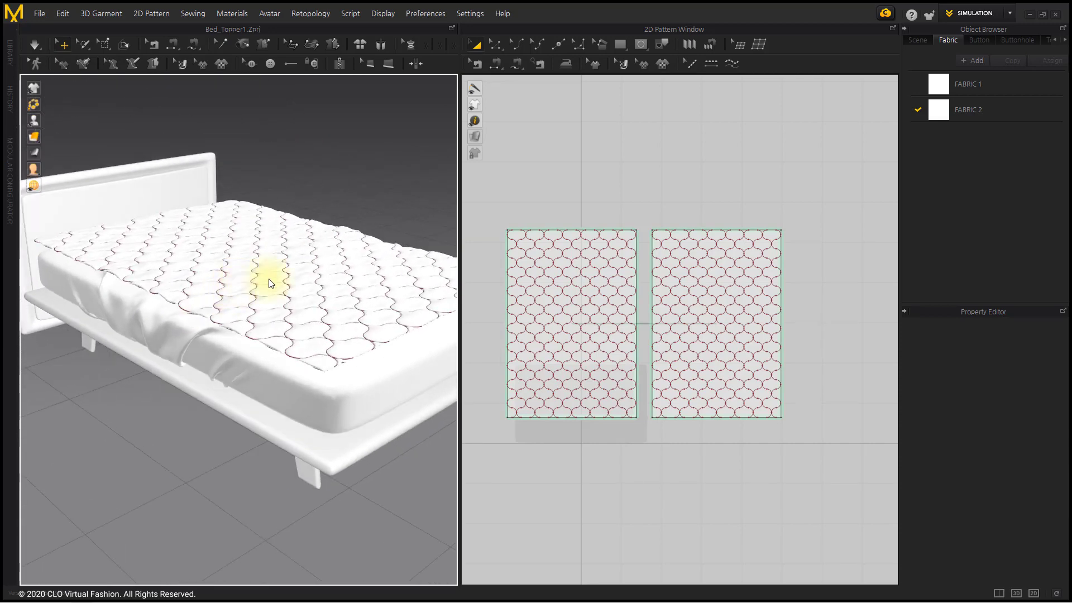
- Set the upper layer's pressure to 30 and the lower layer's pressure to -30
click(785, 232)
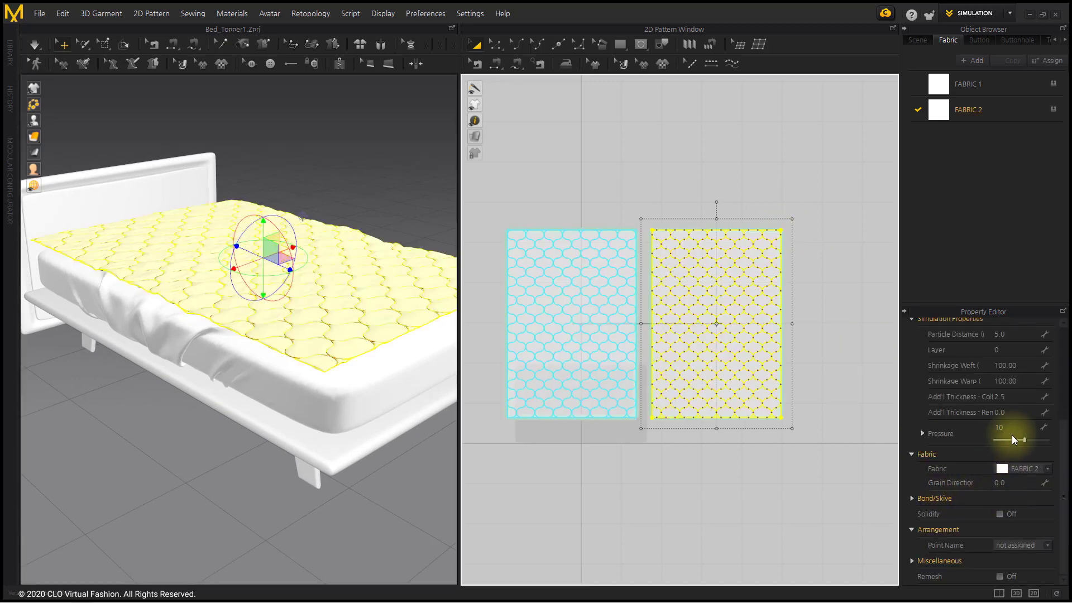
click(1014, 429)
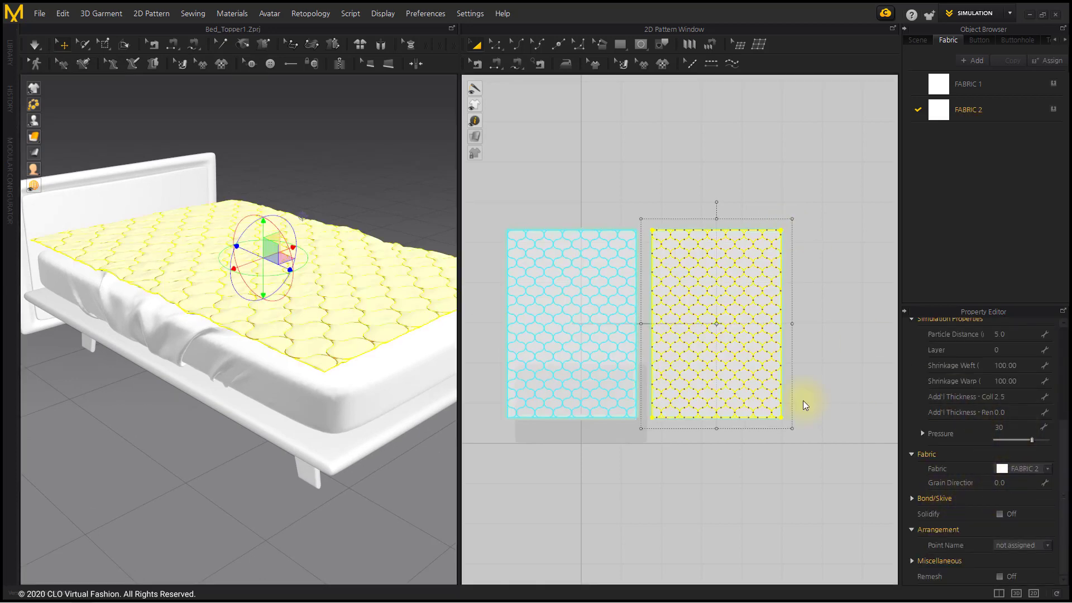
click(635, 410)
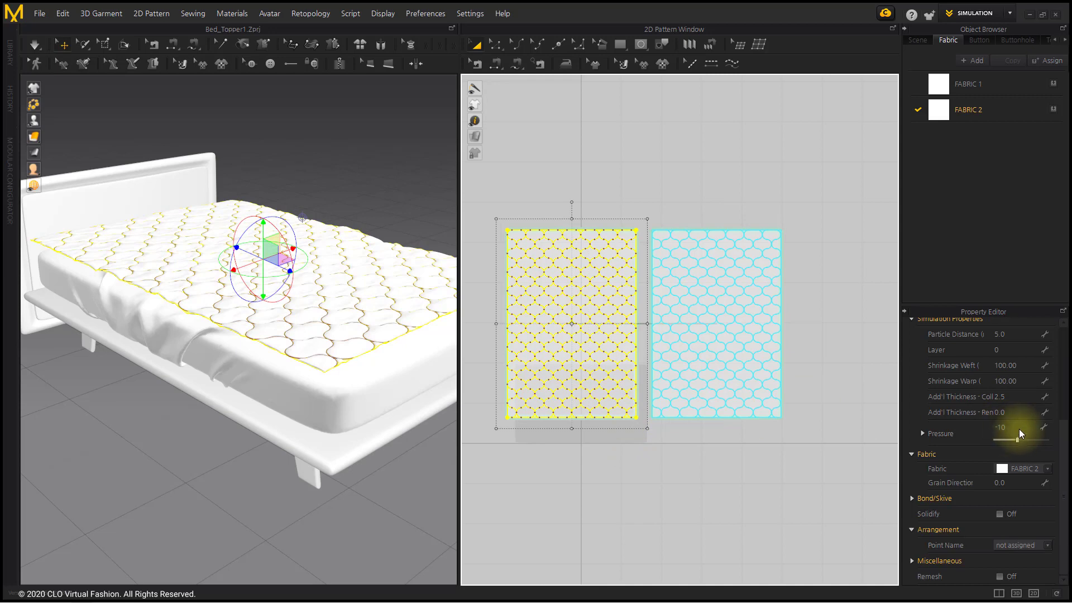
click(1020, 429)
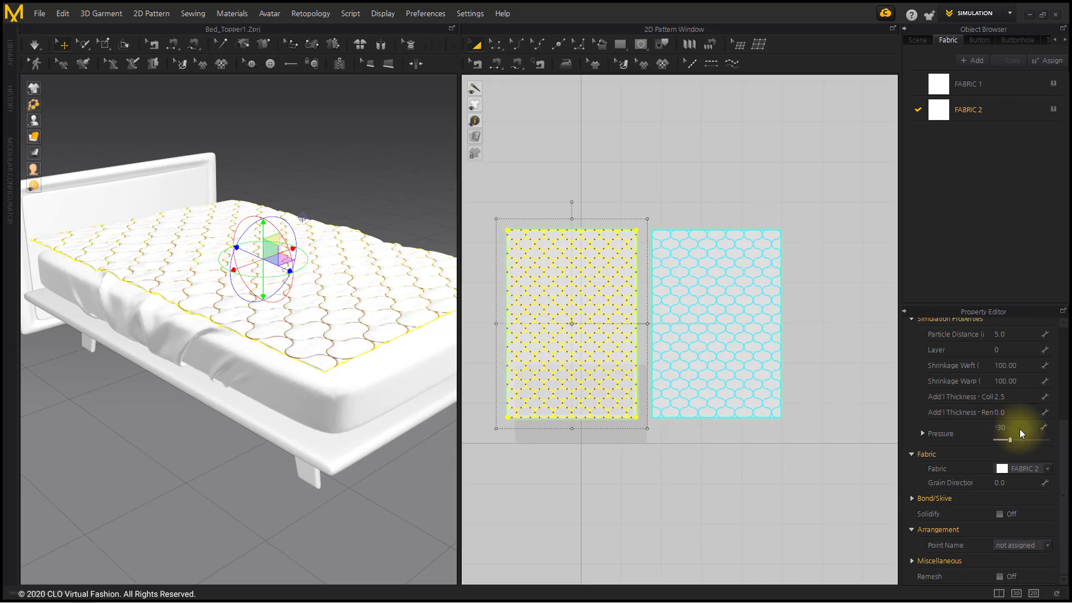
click(179, 481)
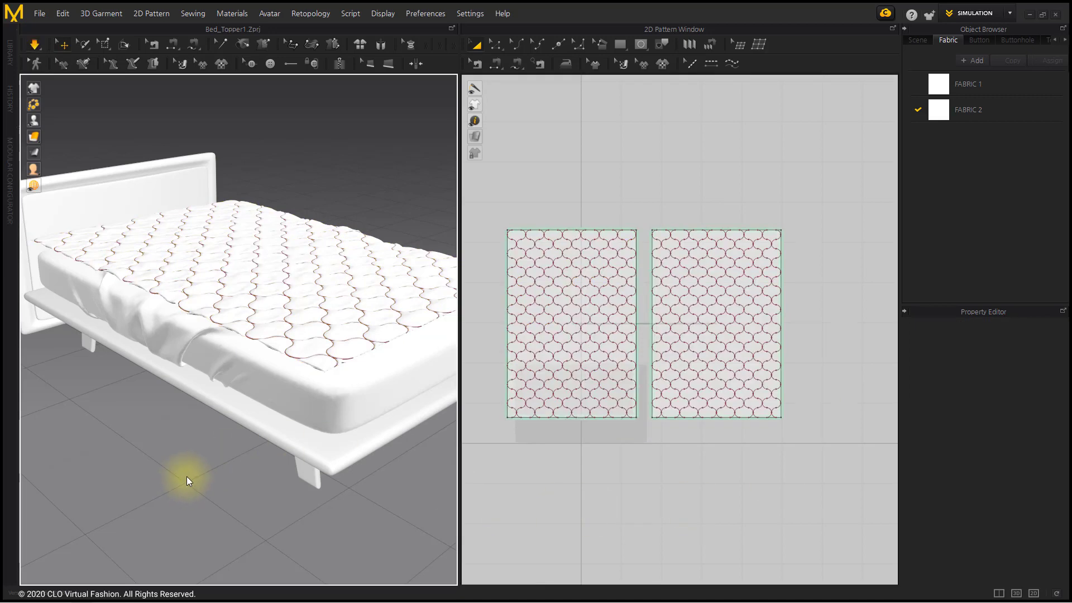
- Lift the upper layer off the mattress, move the lower layer up beneath it, and simulate the topper again
click(287, 270)
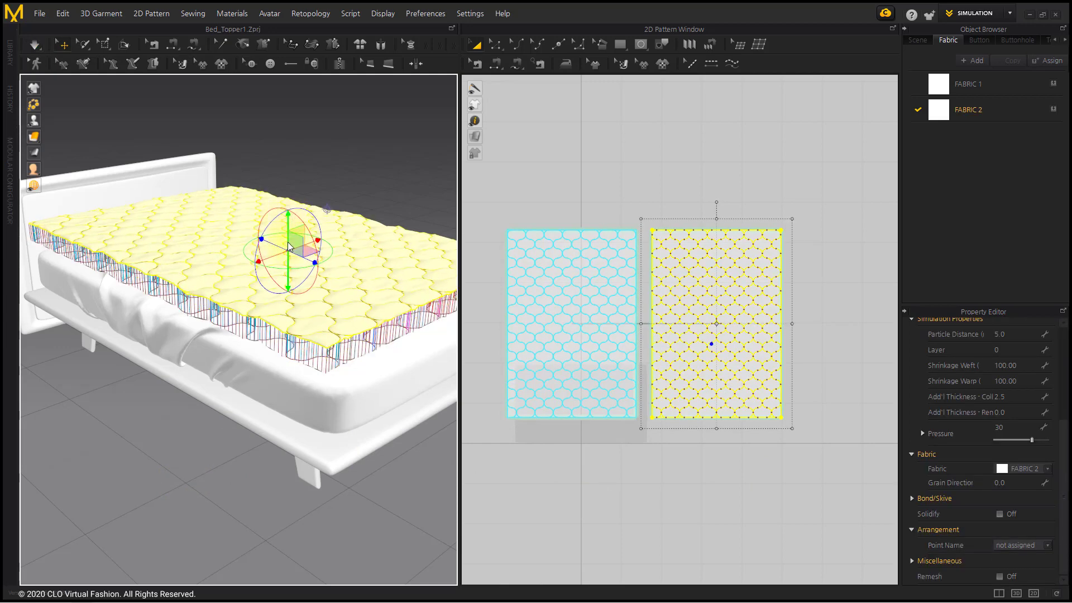
click(262, 289)
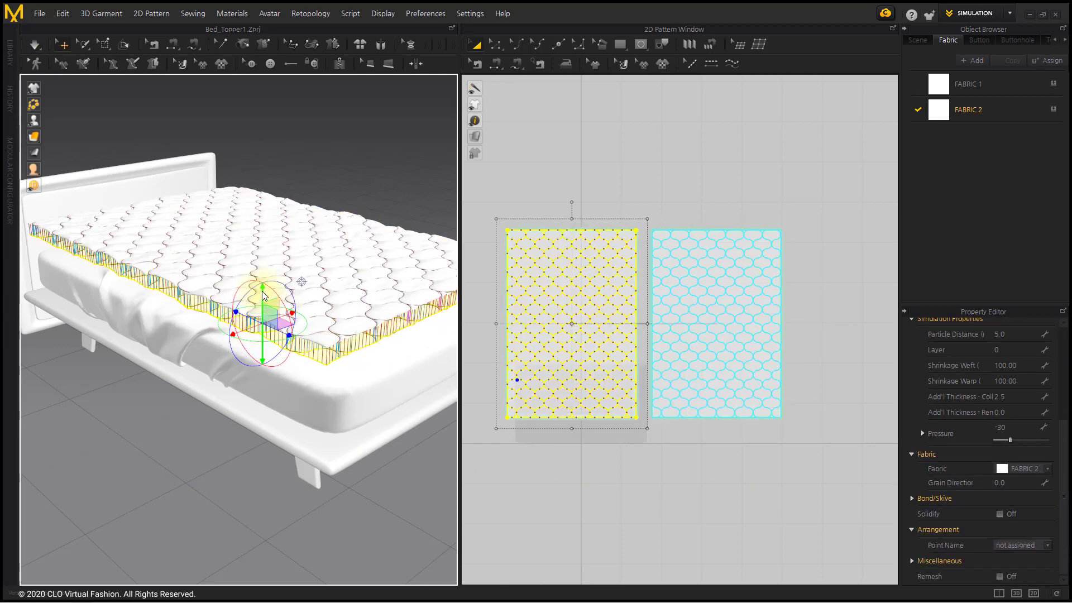
click(353, 151)
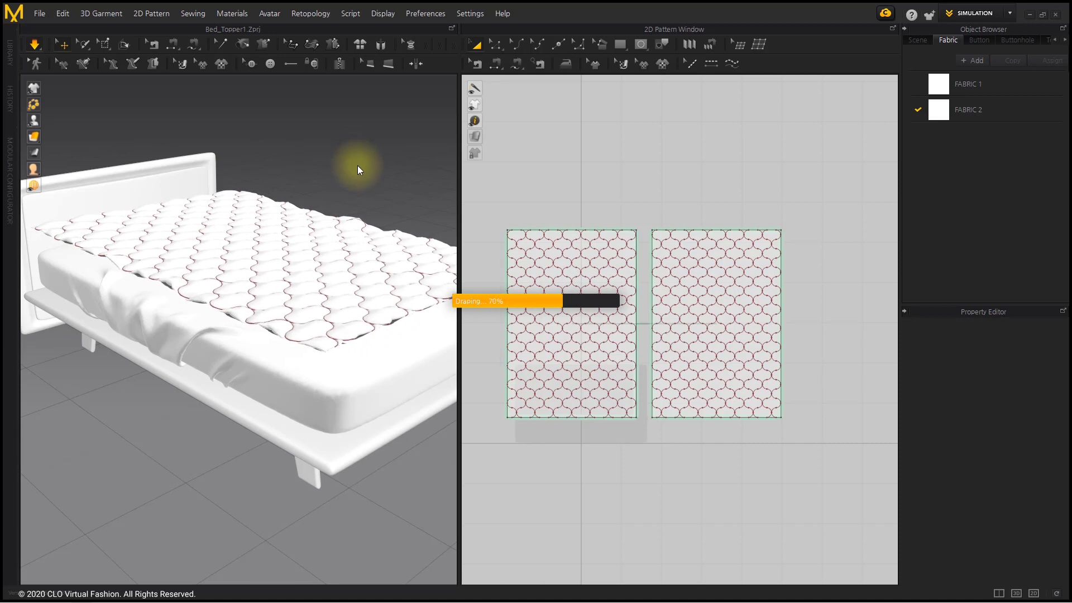
- Show only the 3D window, stop the simulation, and turn on Elastic for the upper layer with a ratio of 95
click(1016, 593)
click(521, 264)
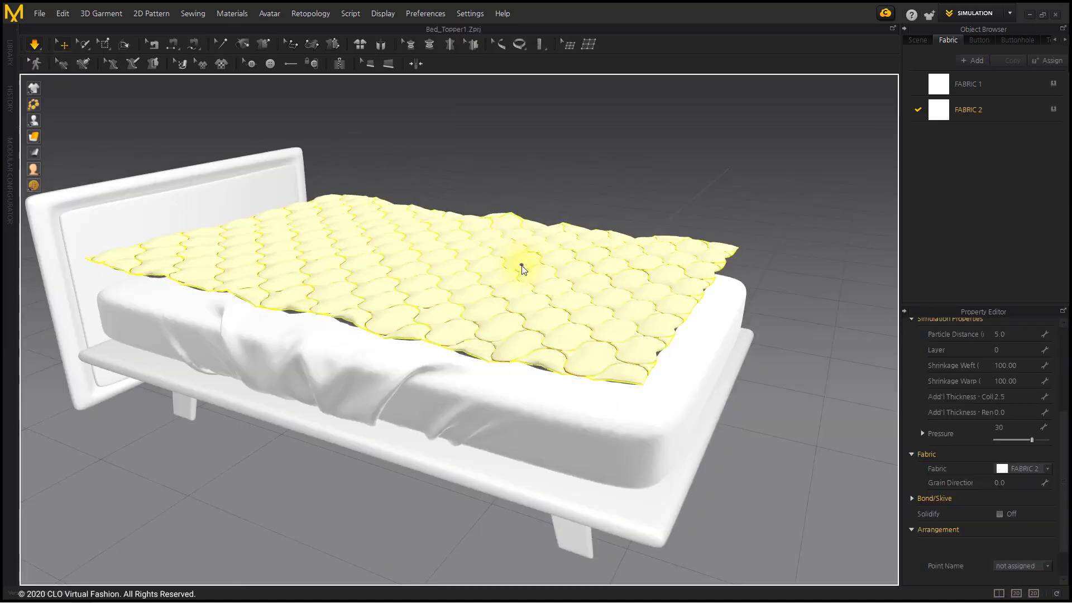
scroll(1010, 385, down, 1)
scroll(1010, 384, up, 1)
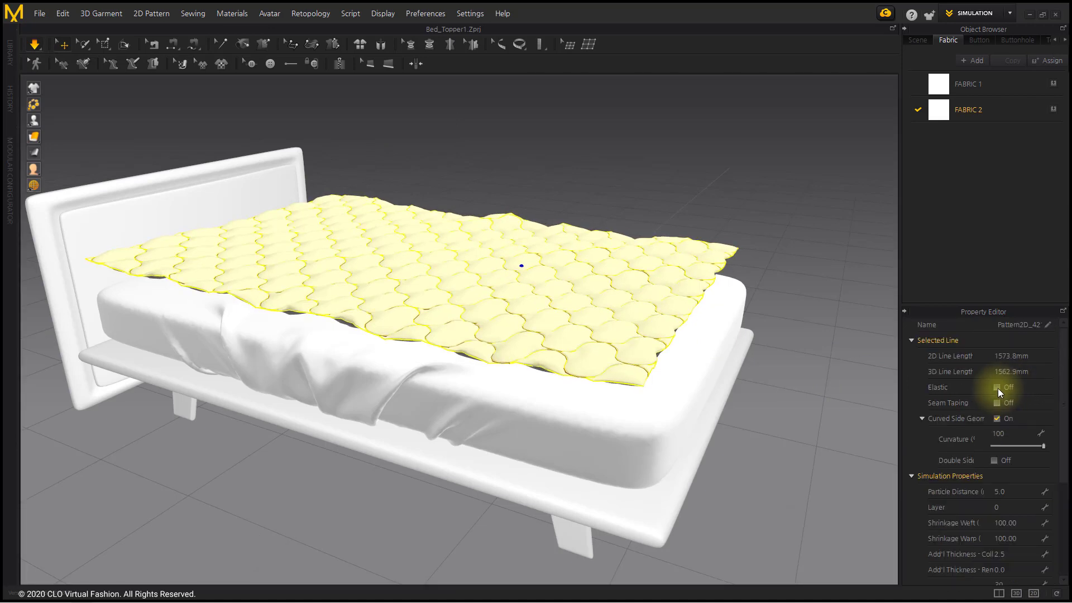
key(space)
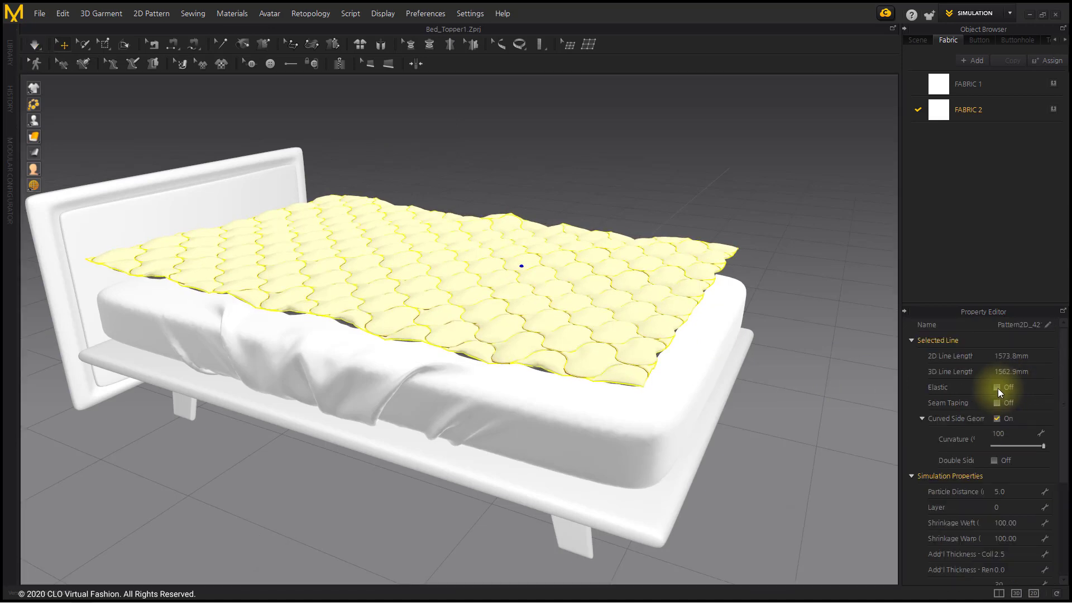
click(1022, 403)
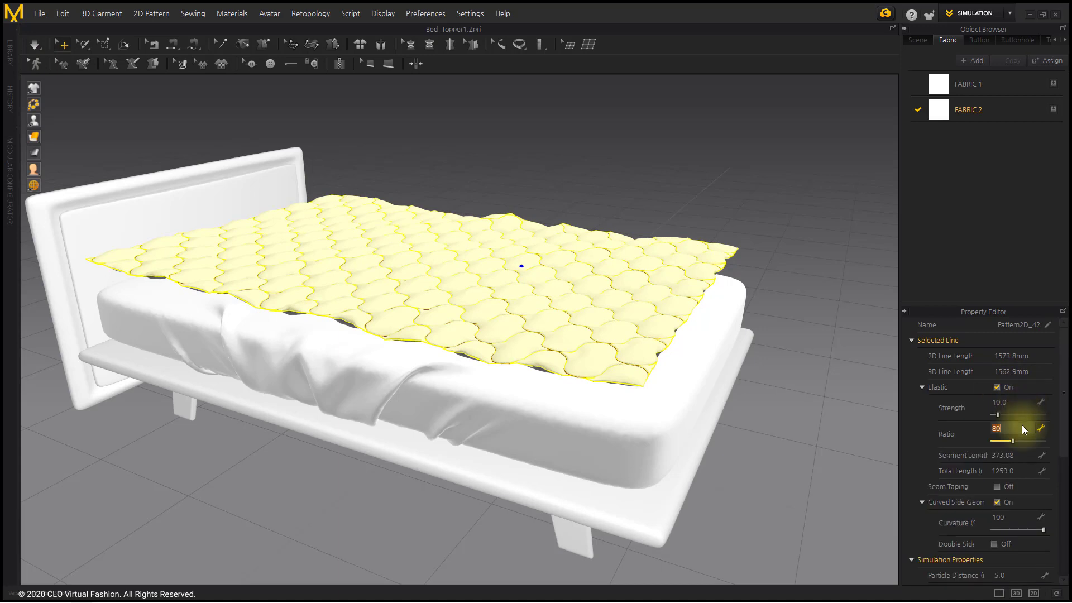
click(1022, 424)
text(95)
key(Return)
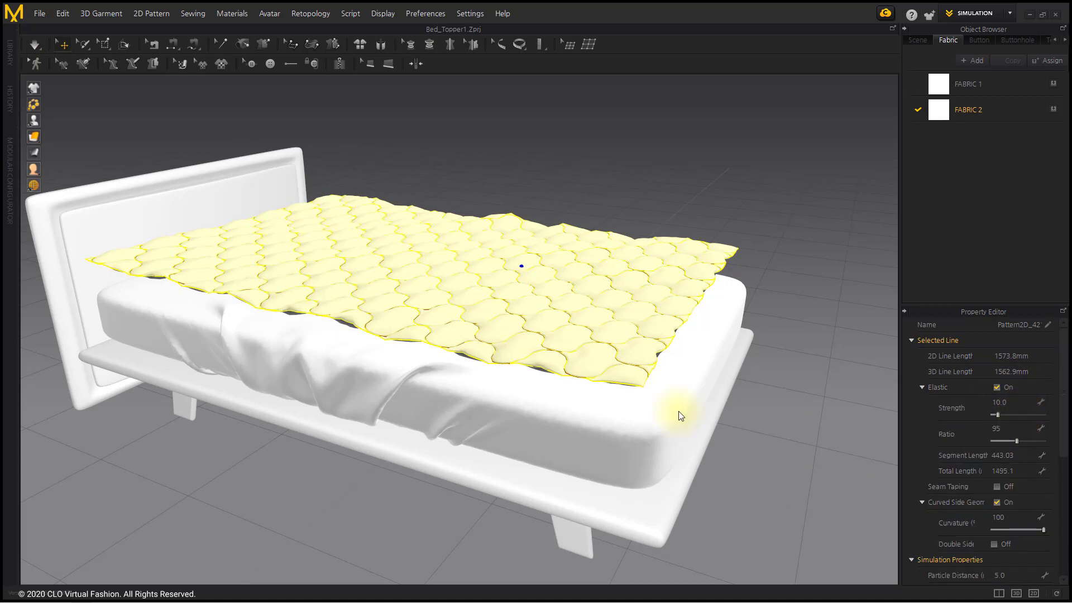
- Simulate the topper with the elastic applied, inspect it from the side, and stop the simulation
key(space)
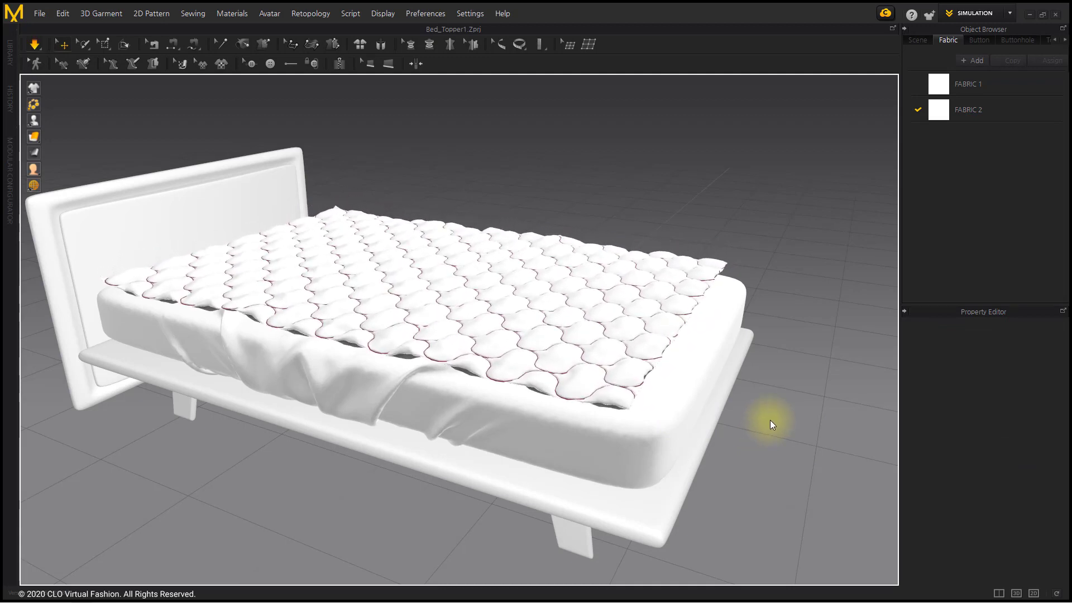
right_drag(770, 426, 790, 446)
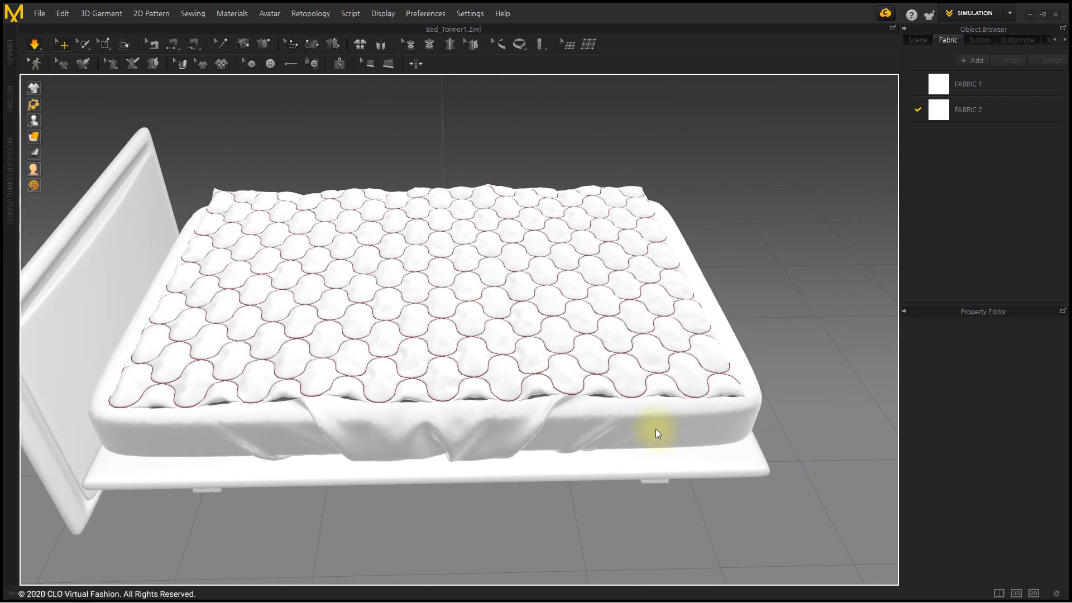
key(space)
- Select both topper layers together and raise them above the mattress
click(565, 347)
right_drag(481, 337, 438, 303)
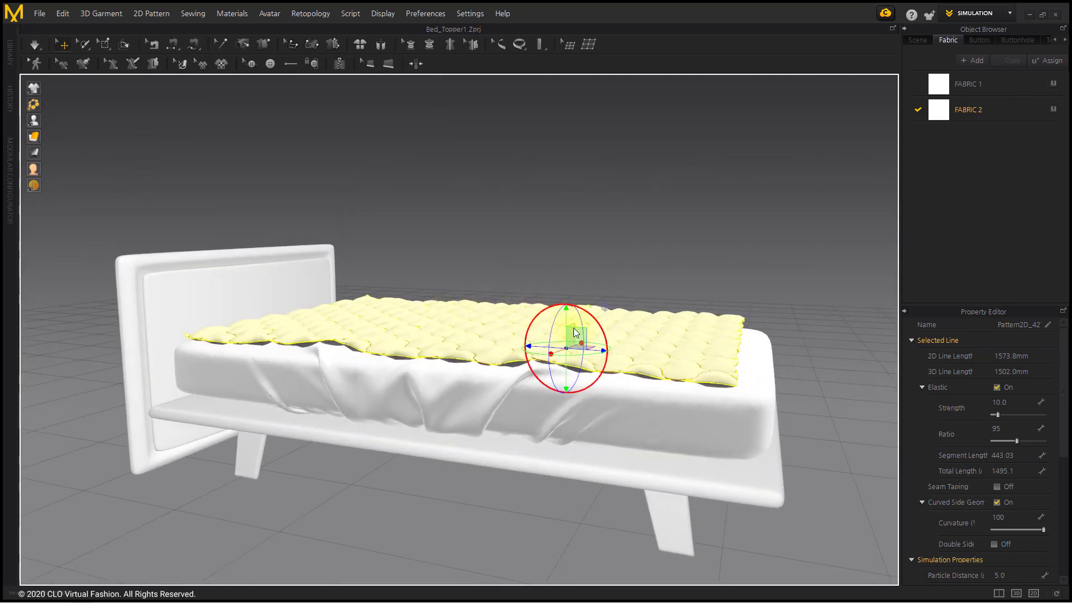
click(644, 378)
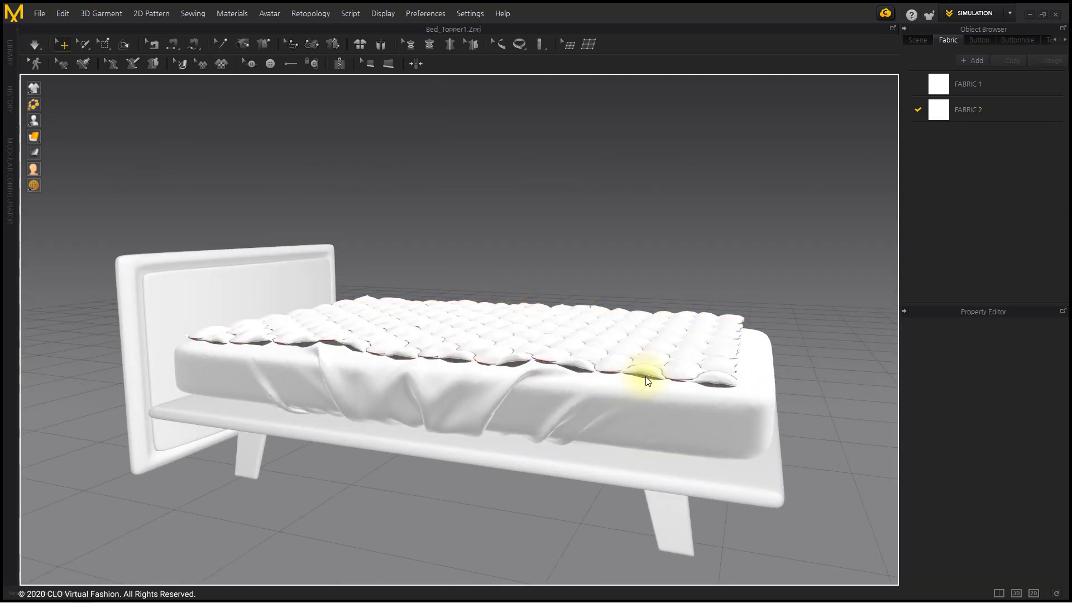
click(645, 376)
click(524, 319)
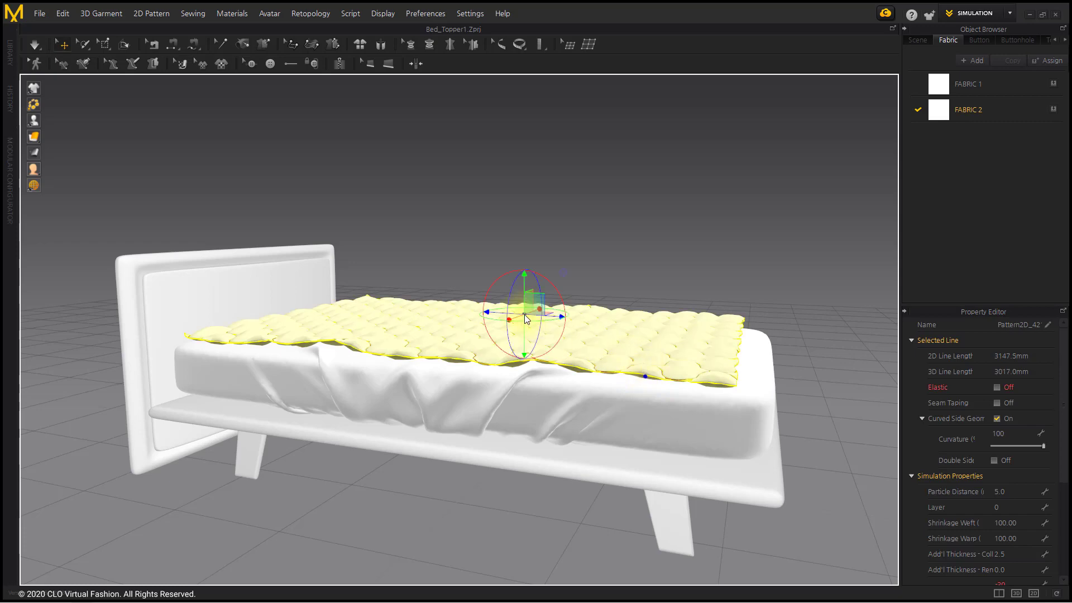
drag(521, 261, 520, 246)
- Rotate both topper layers horizontally so they lie diagonally across the bed, then deselect them
right_drag(575, 291, 550, 345)
drag(562, 330, 538, 389)
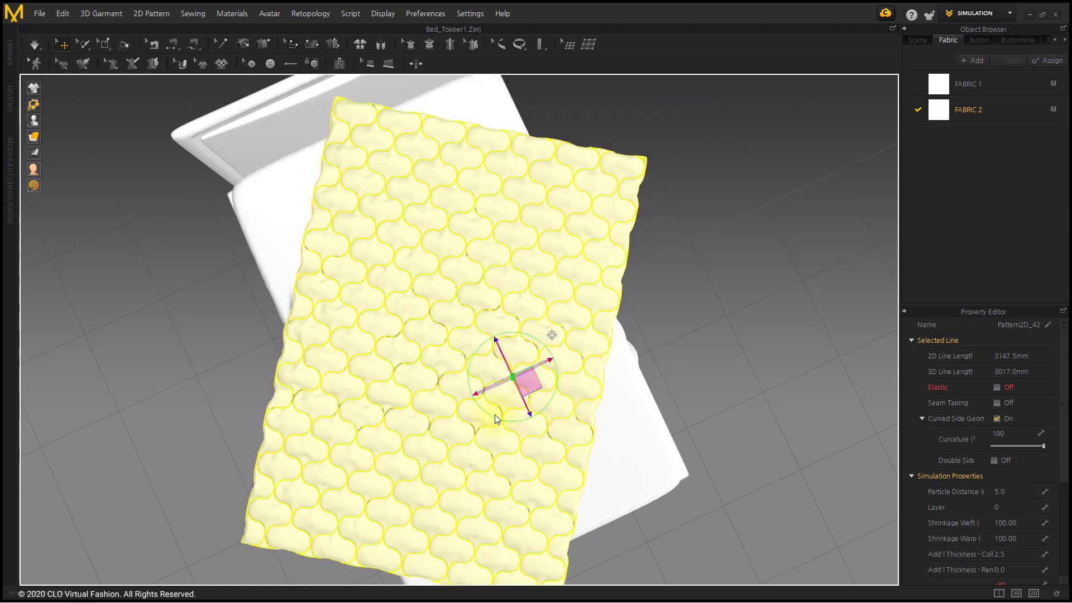
right_drag(496, 412, 525, 367)
middle_drag(523, 363, 525, 341)
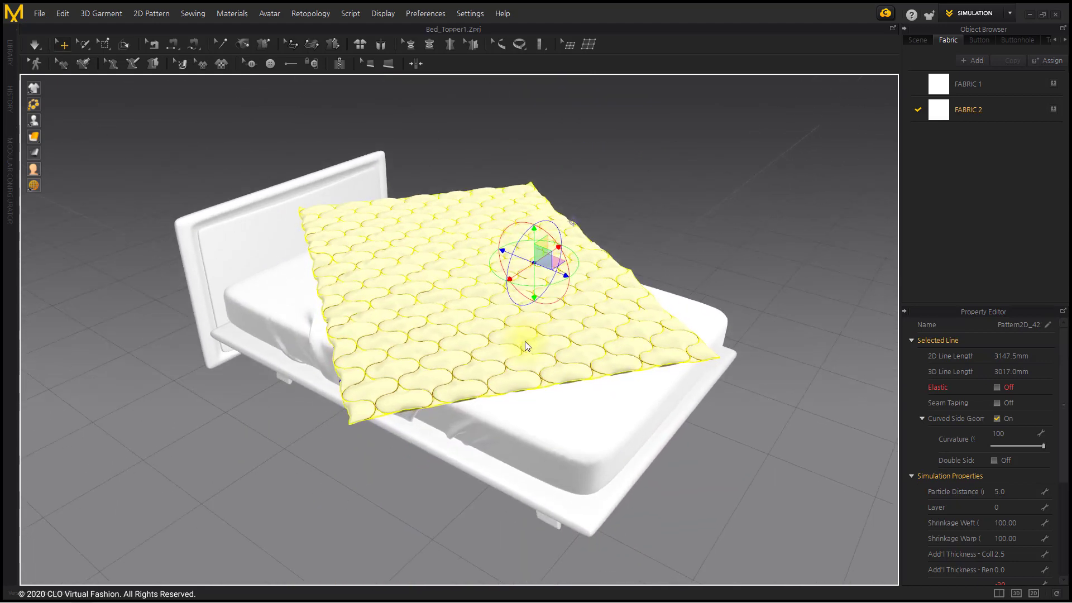
scroll(524, 345, up, 1)
right_drag(523, 346, 607, 391)
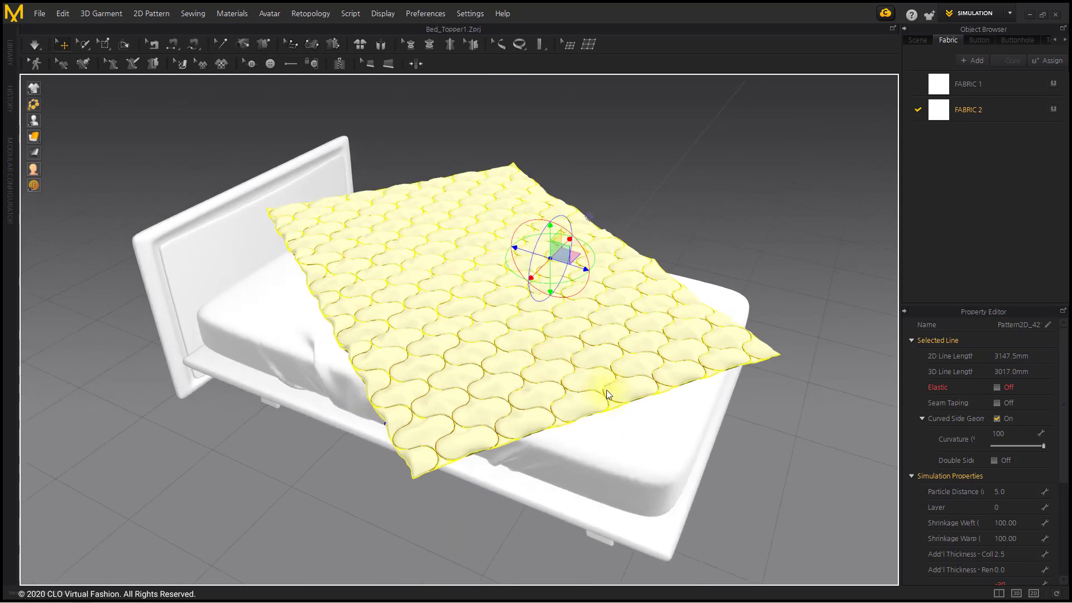
click(748, 478)
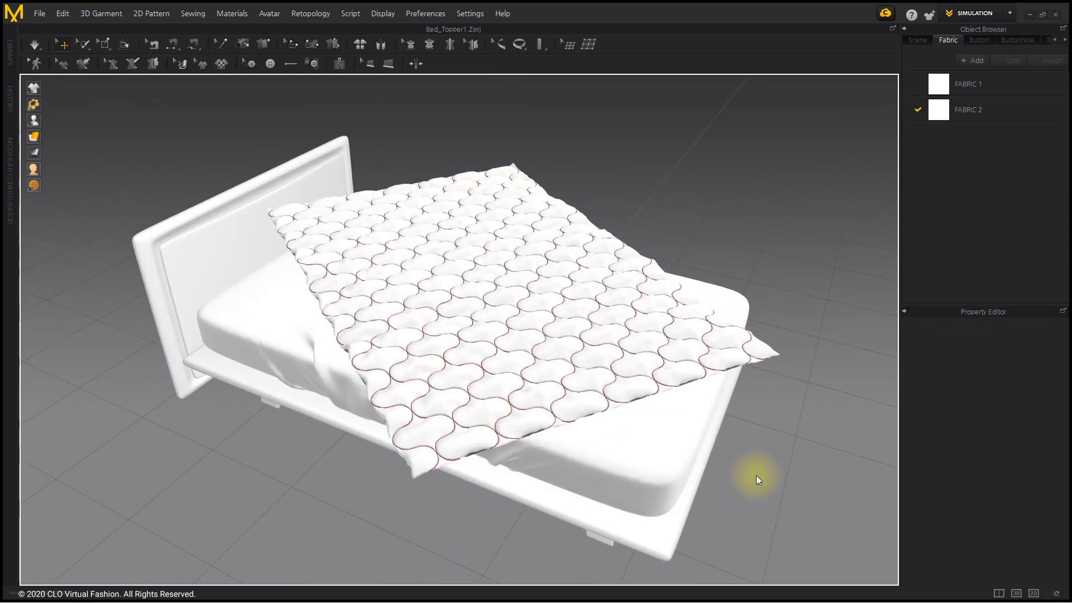
- Simulate the rotated topper so it drapes over the mattress edges, and view it from the foot of the bed
key(space)
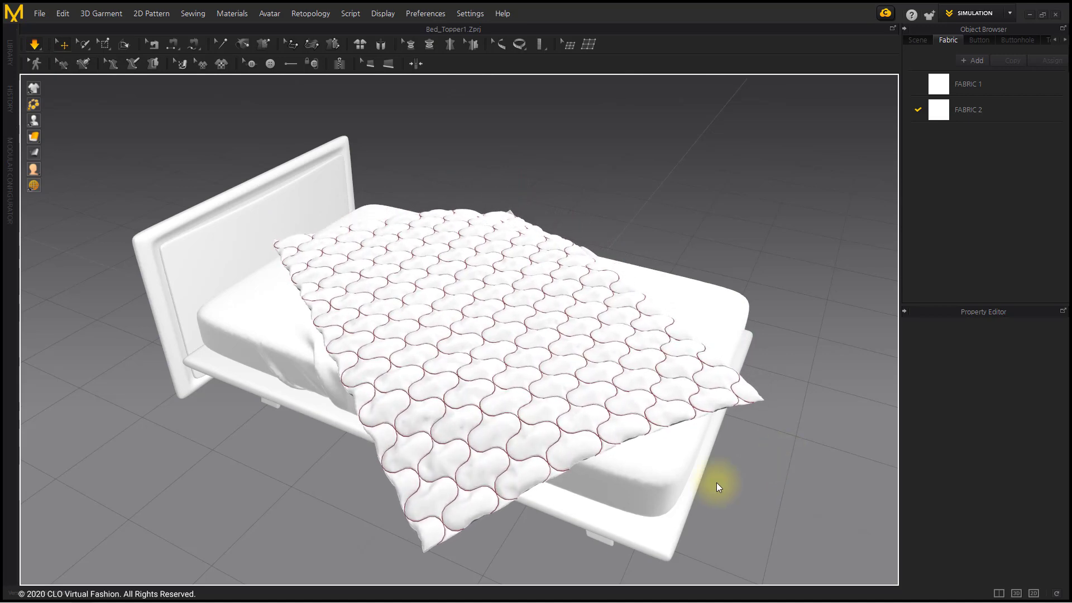
scroll(617, 418, up, 3)
right_drag(659, 435, 591, 428)
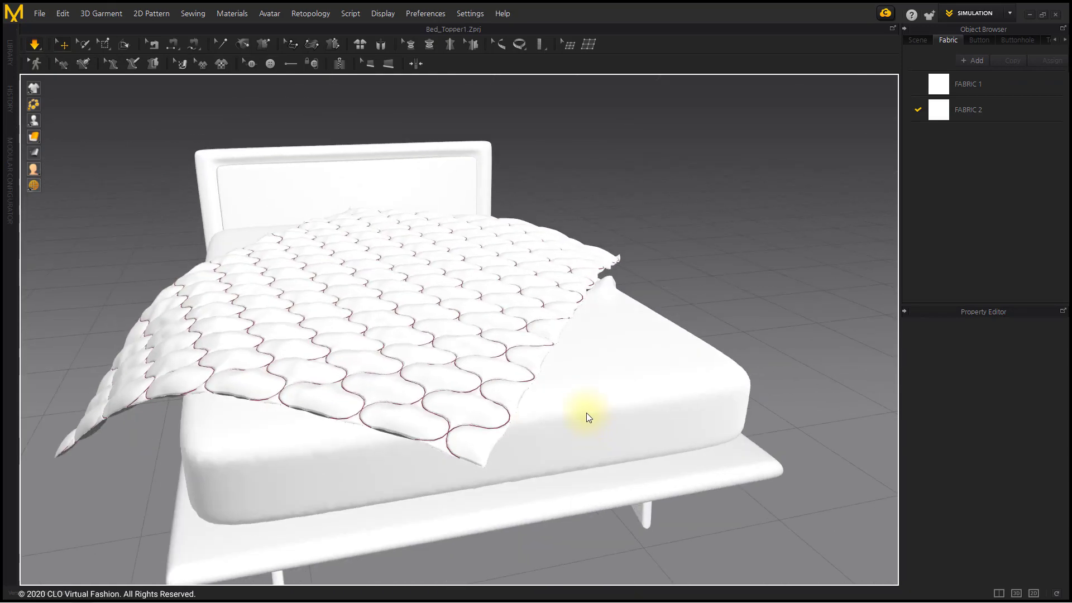
scroll(586, 416, down, 4)
mouse_move(581, 429)
right_down()
mouse_move(570, 426)
mouse_move(584, 437)
right_up()
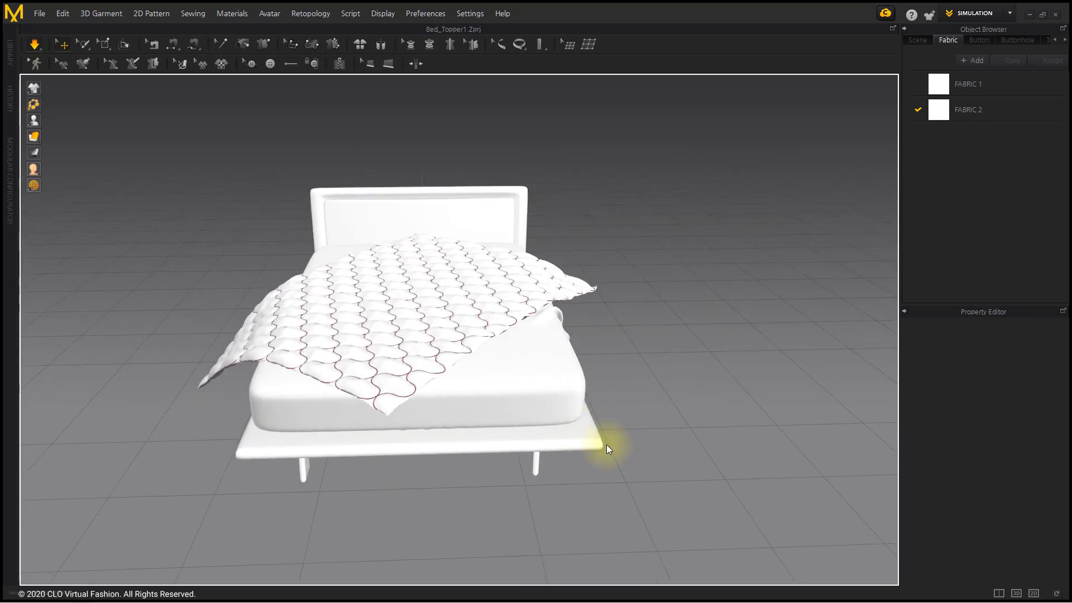